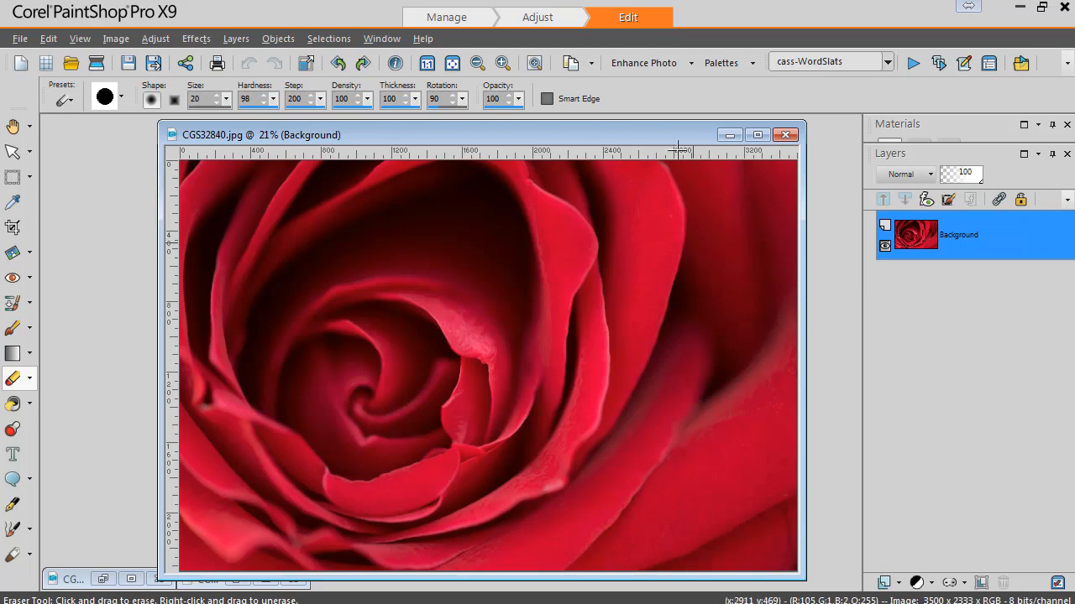
Run the cass-WordSlats script on the rose photo and proceed to its pause for choosing the font
left_click_drag(681, 130, 686, 128)
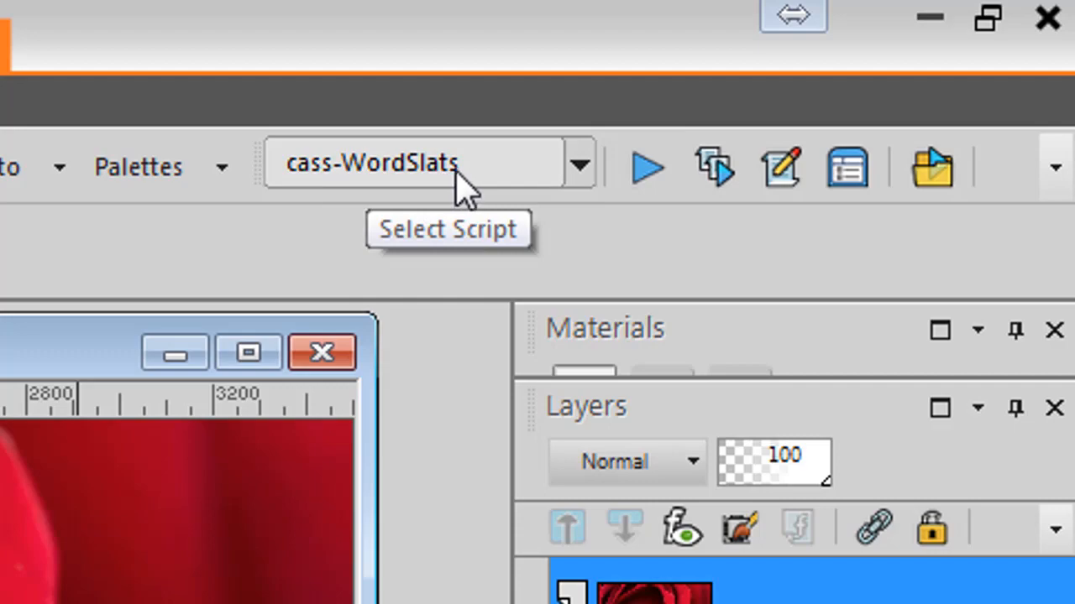
left_click(651, 178)
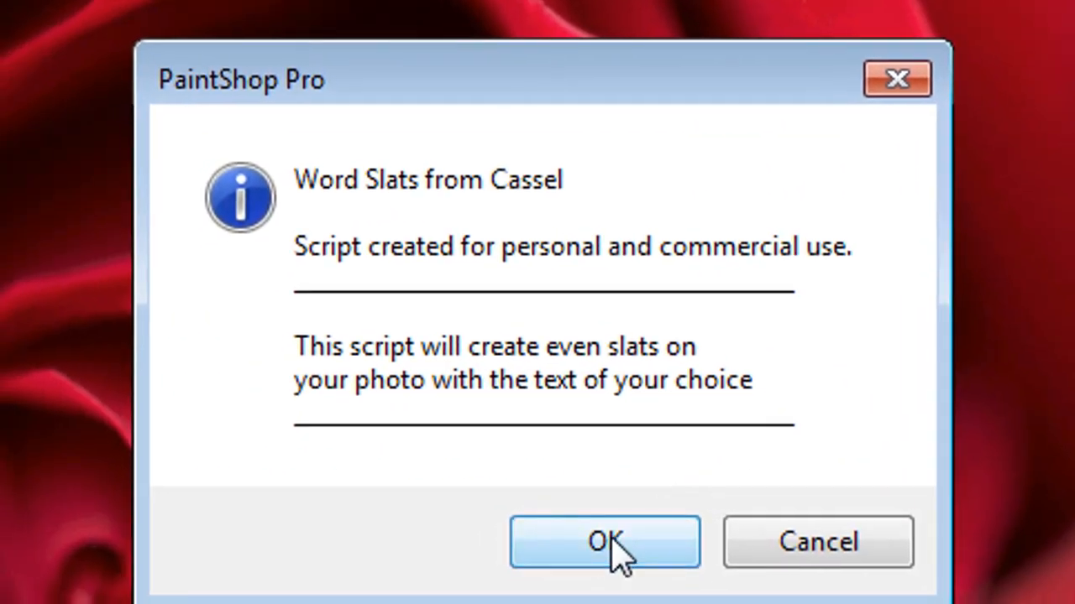
left_click(612, 537)
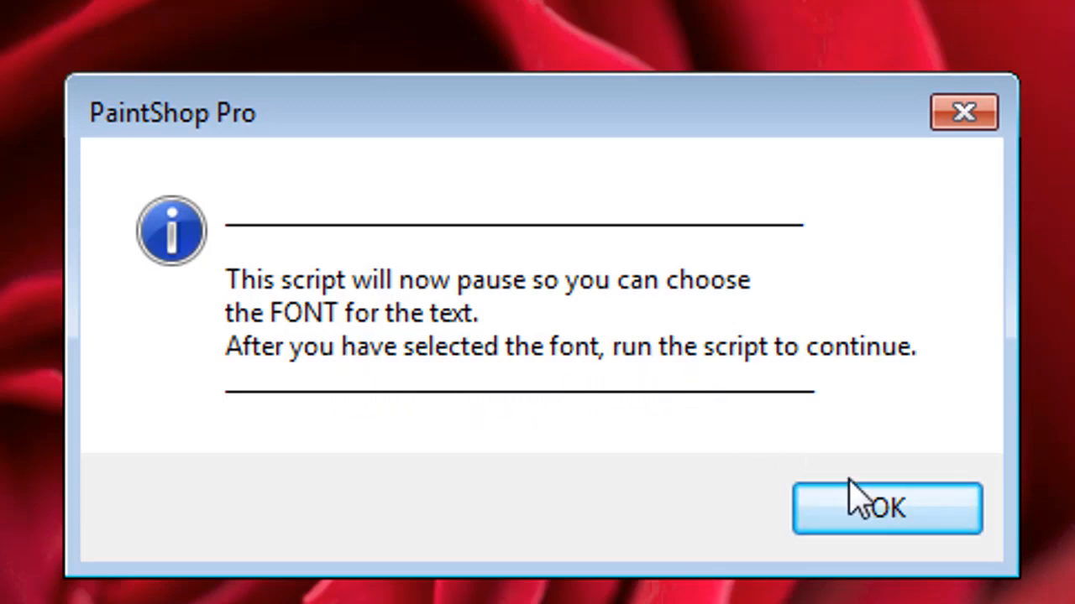
left_click(882, 509)
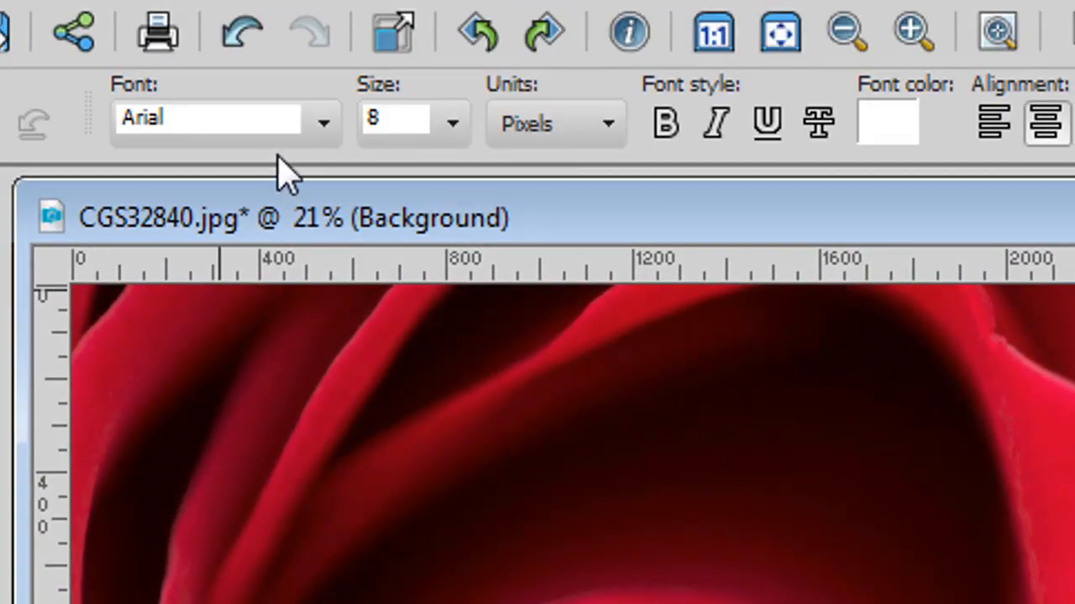
Choose Britannic Bold as the font for the slat text
left_click(324, 123)
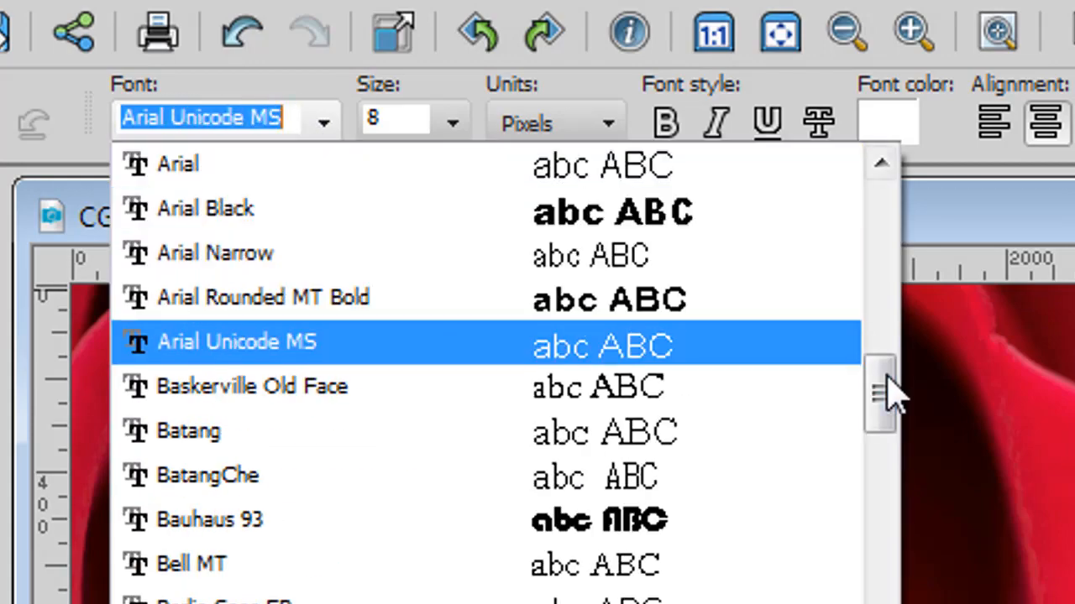
left_click_drag(887, 387, 885, 429)
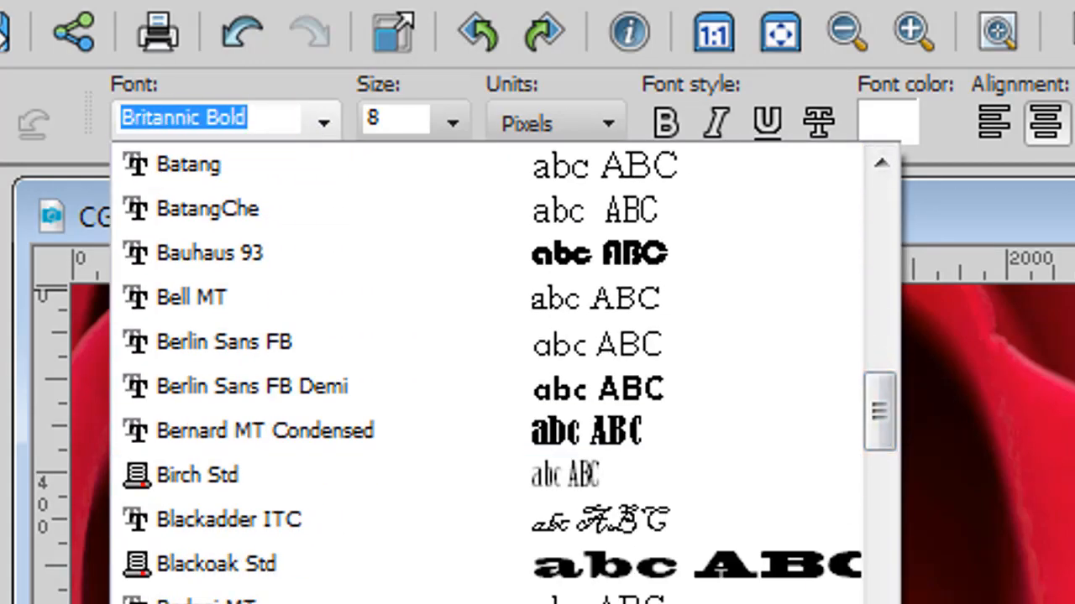
key("Return")
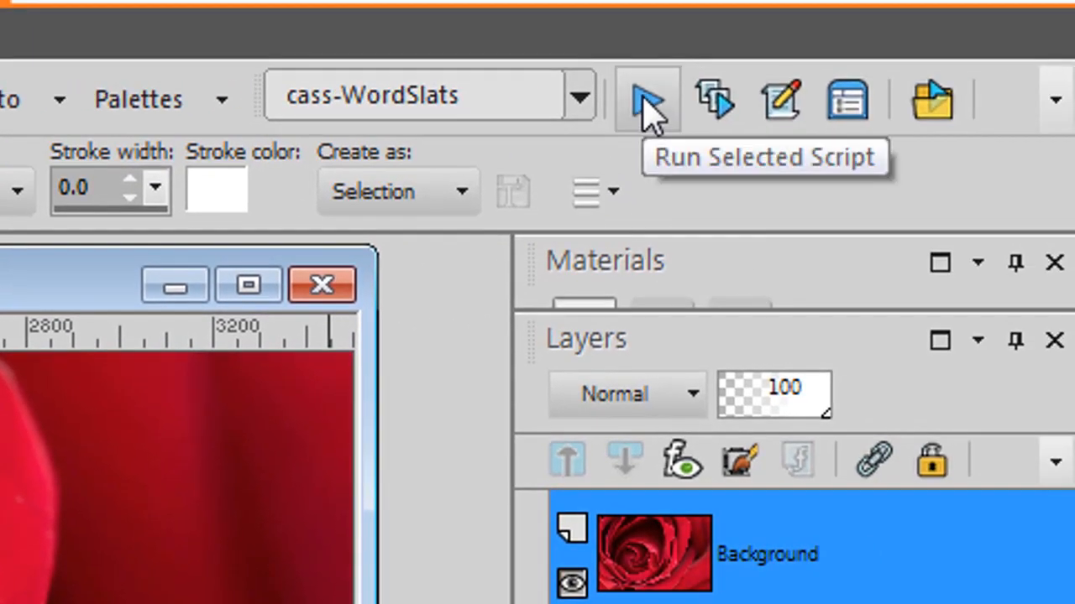
Resume the Word Slats script at step 2 and enter "Be my Valentine" as the label text
left_click(649, 105)
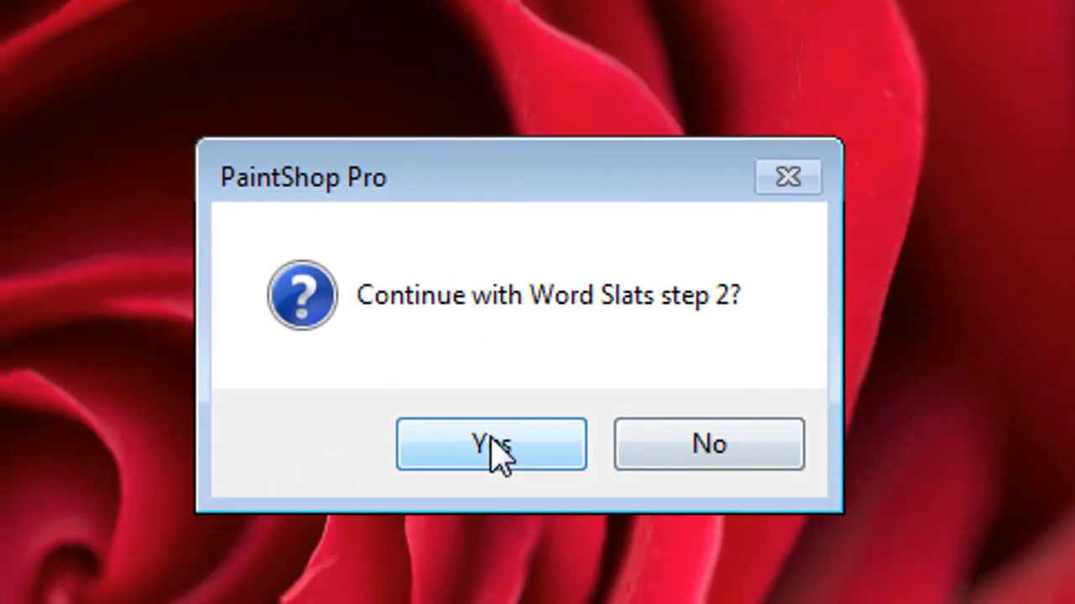
left_click(487, 443)
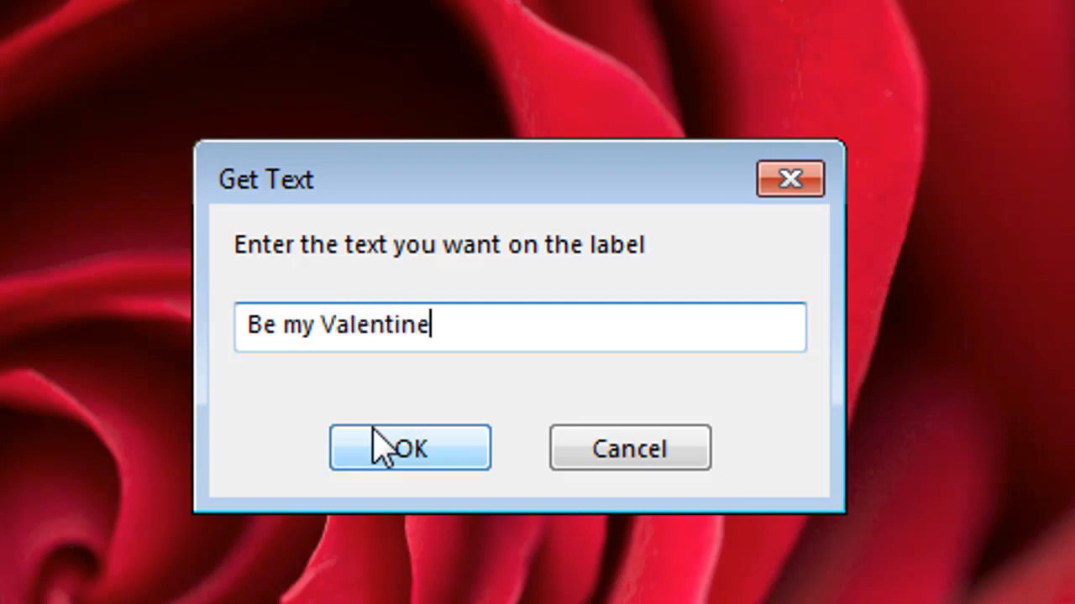
left_click(405, 441)
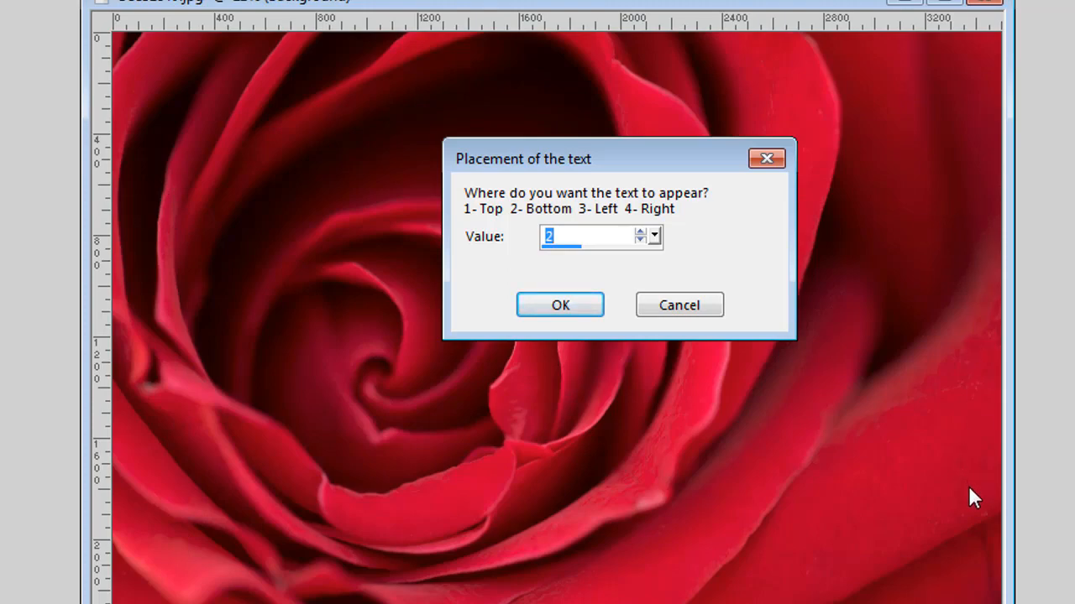
Place the text at the bottom of the slats and set the space around the slats to 15
left_click(560, 307)
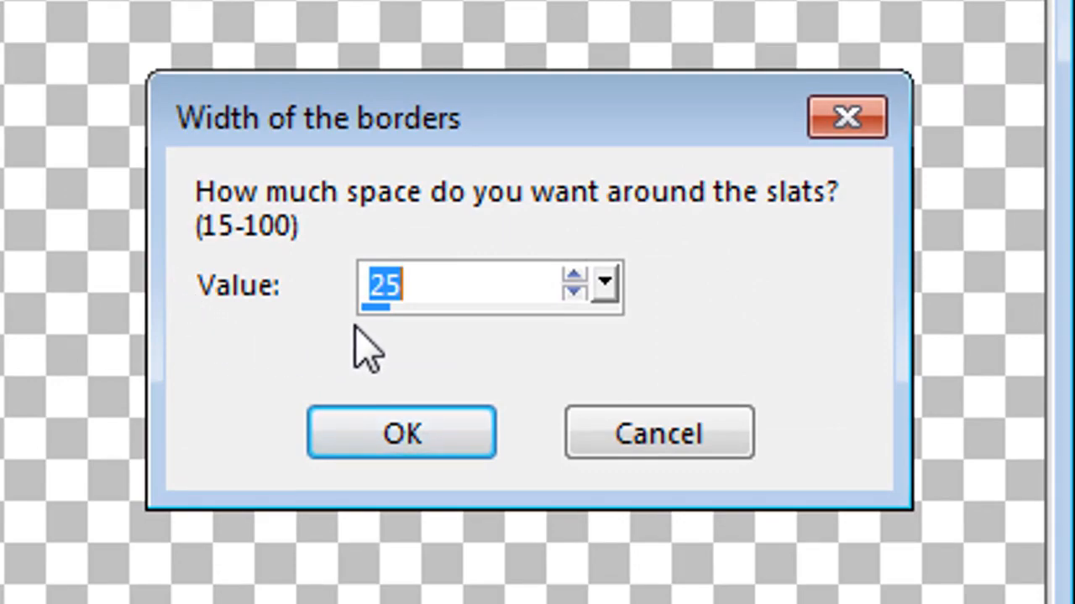
type("15")
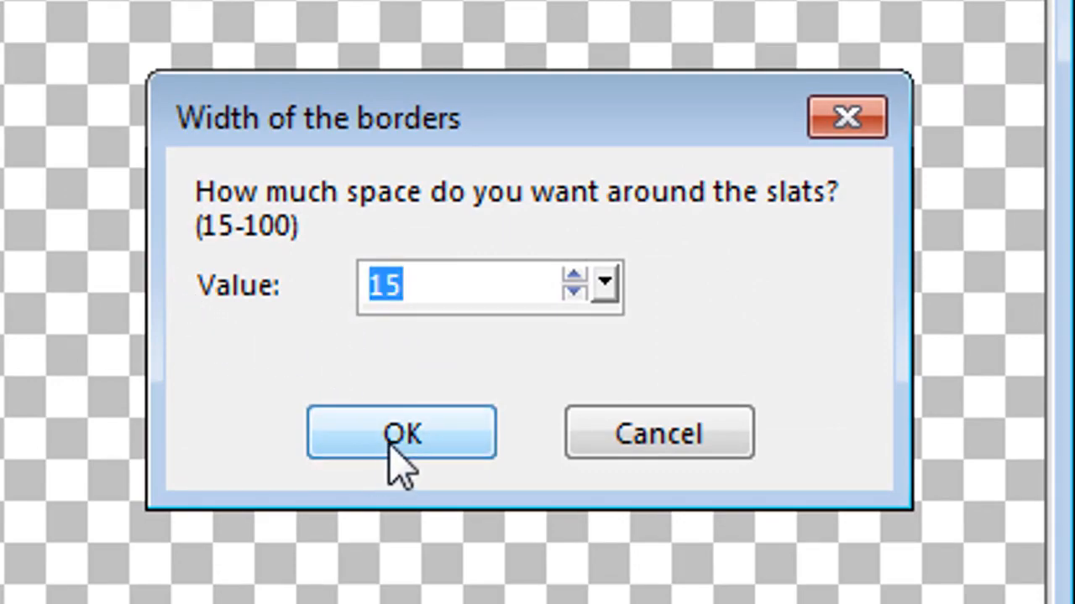
left_click(401, 431)
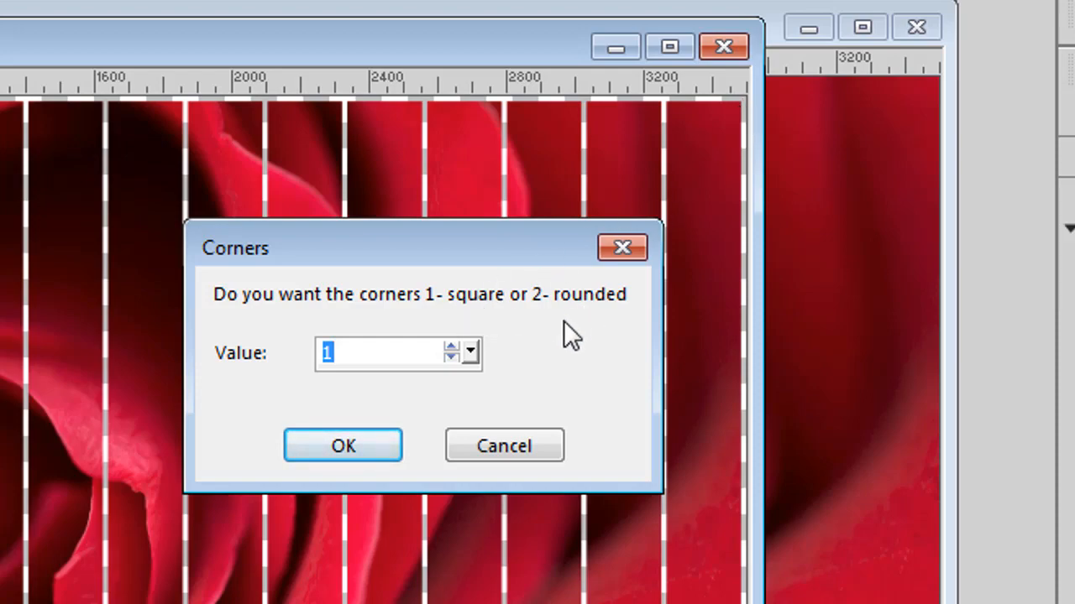
Give the slats square corners and decline separating them into individual layers to finish the script
left_click(349, 447)
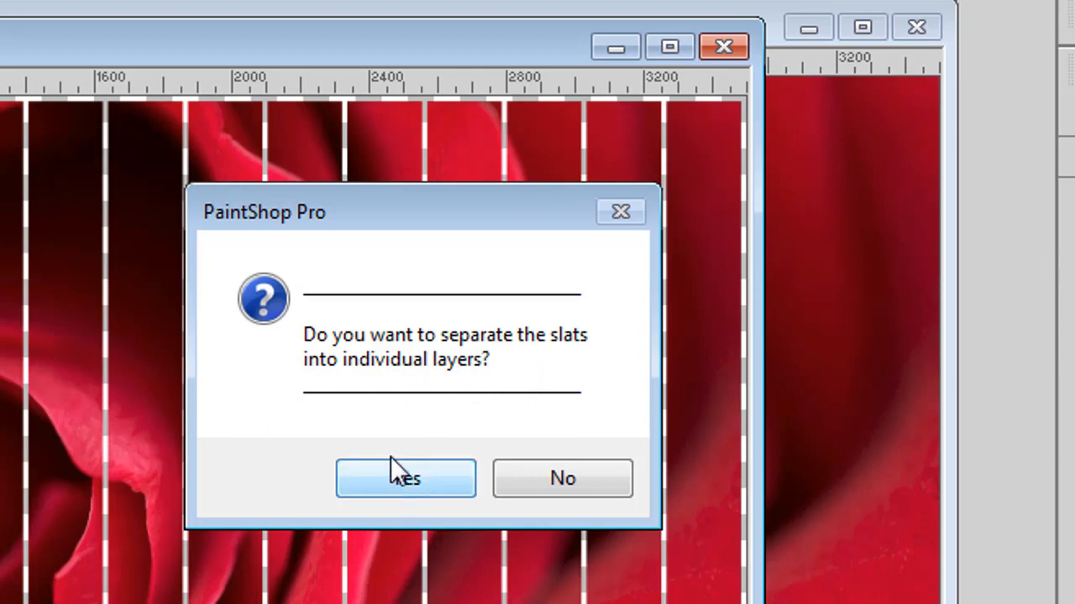
left_click(564, 485)
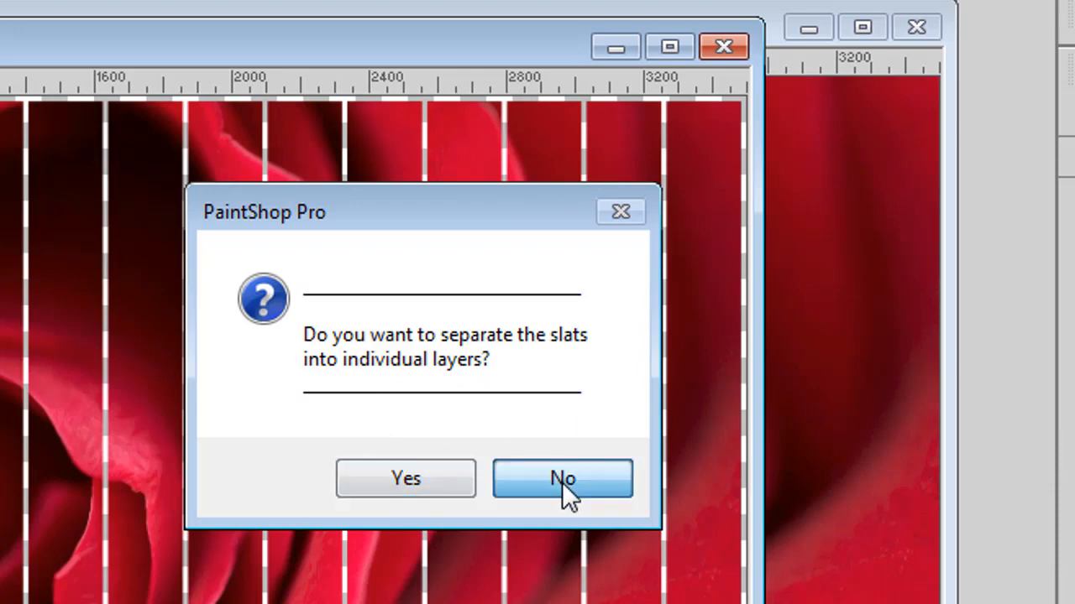
left_click(674, 504)
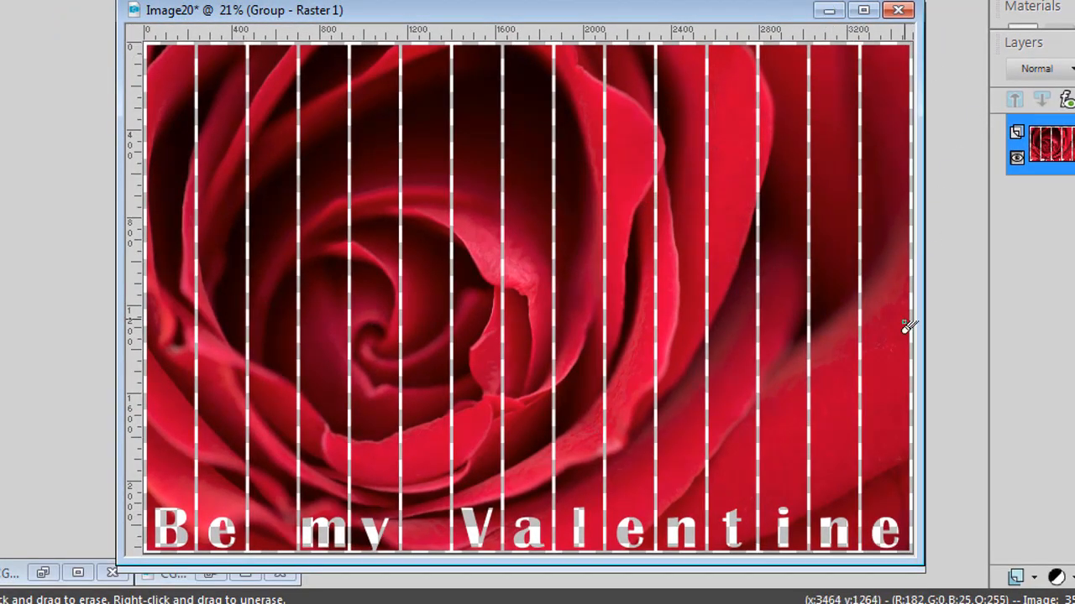
Add a new raster layer with default settings and move it below the rose slats layer
left_click(1033, 577)
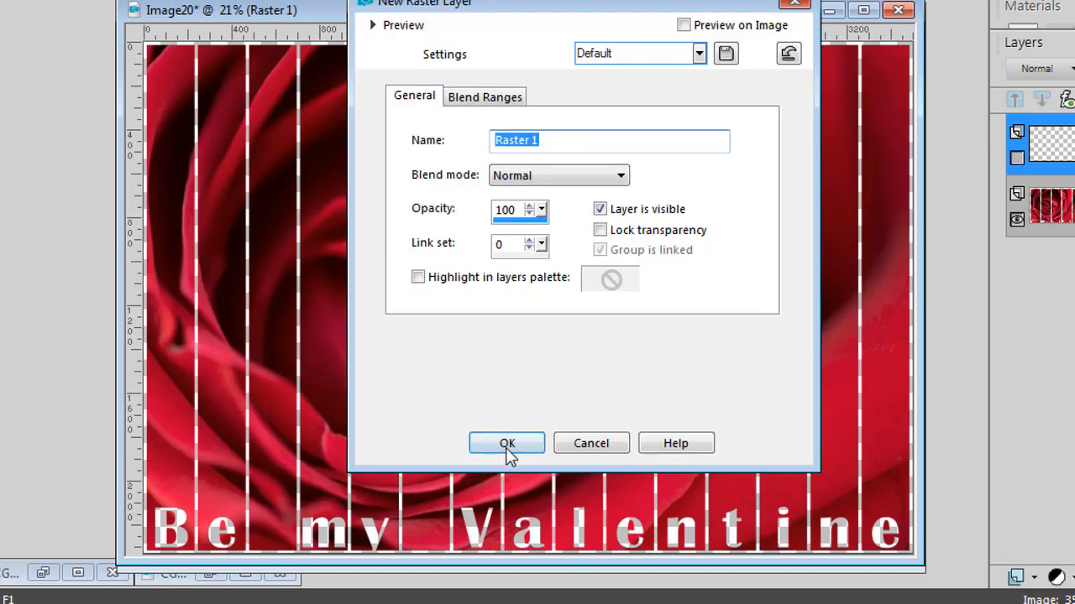
left_click(507, 445)
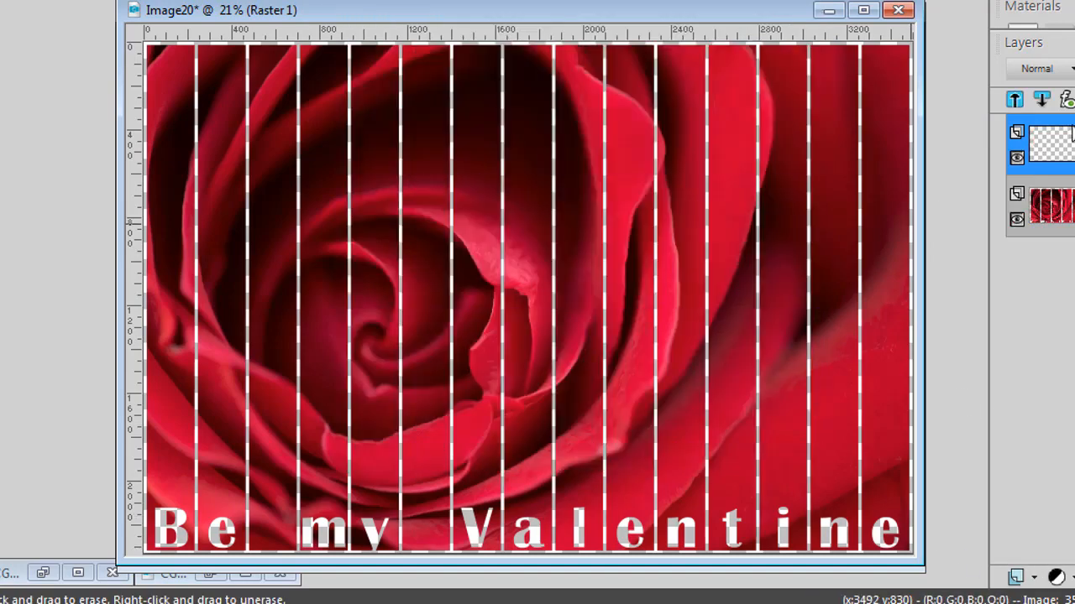
left_click_drag(1054, 144, 1053, 220)
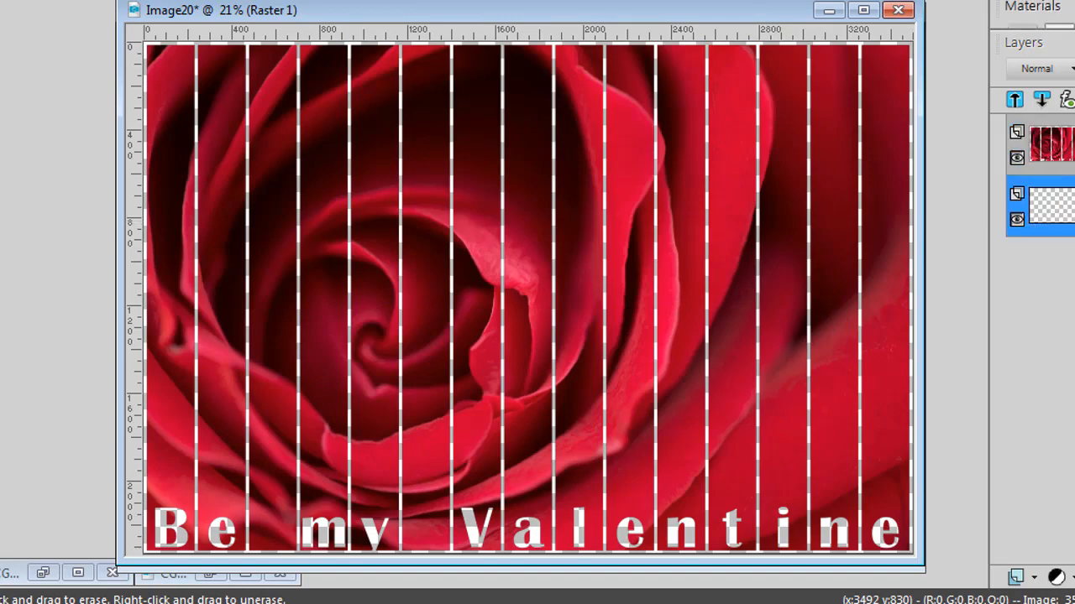
left_click_drag(1041, 155, 1041, 225)
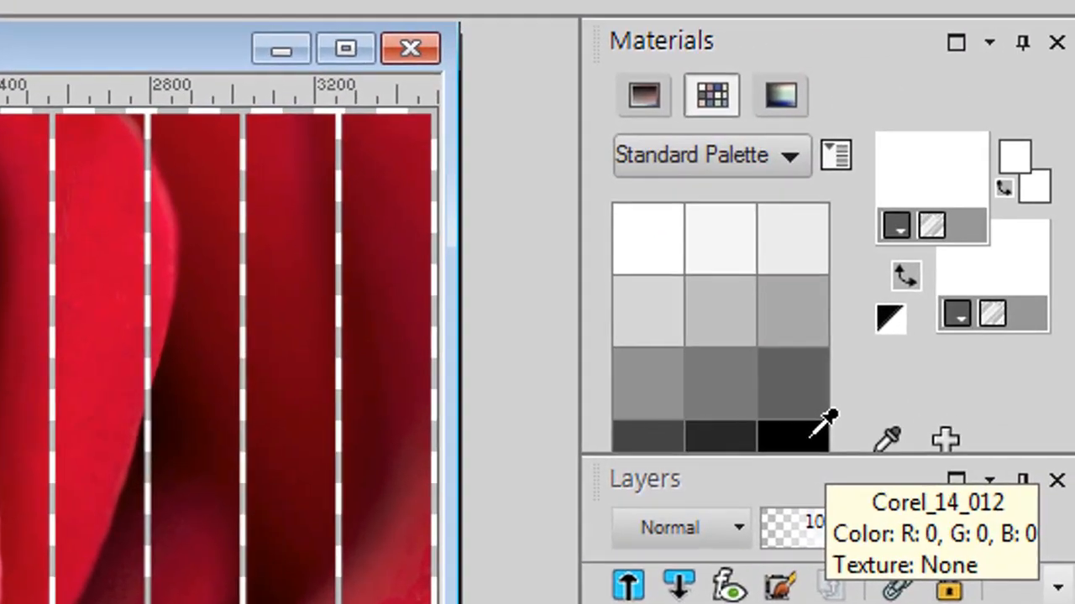
Flood-fill the new bottom layer with light pink so it shows behind the slats and lettering
left_click(812, 433)
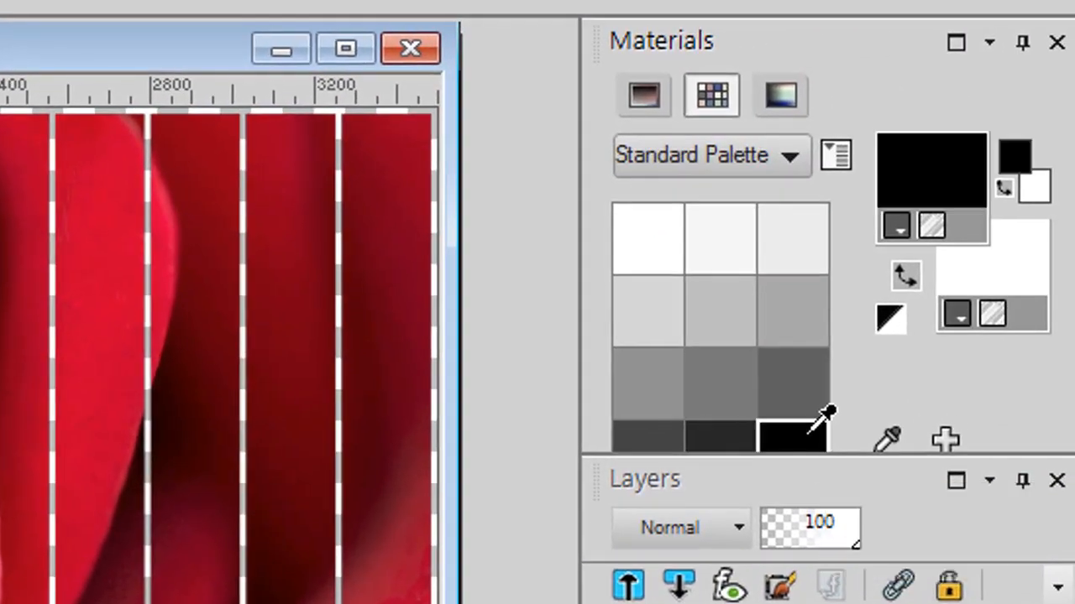
left_click(644, 96)
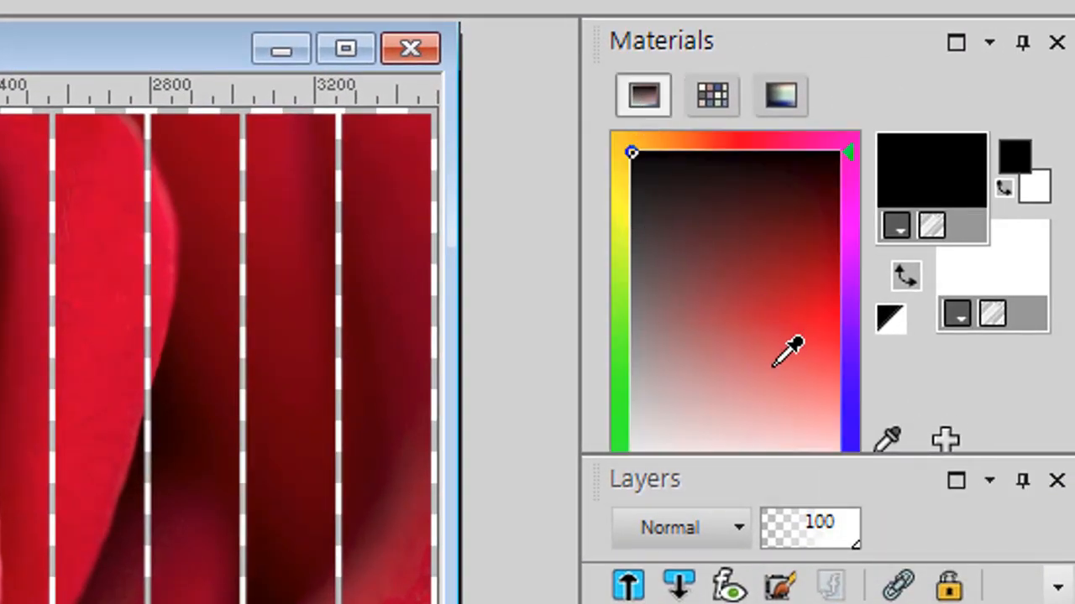
left_click(851, 191)
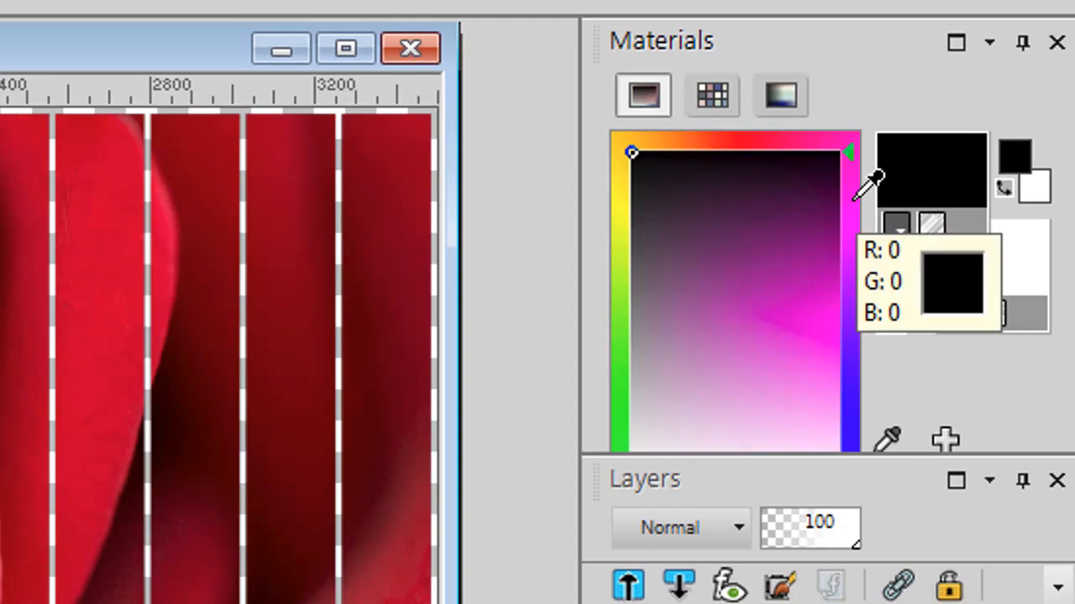
left_click(772, 427)
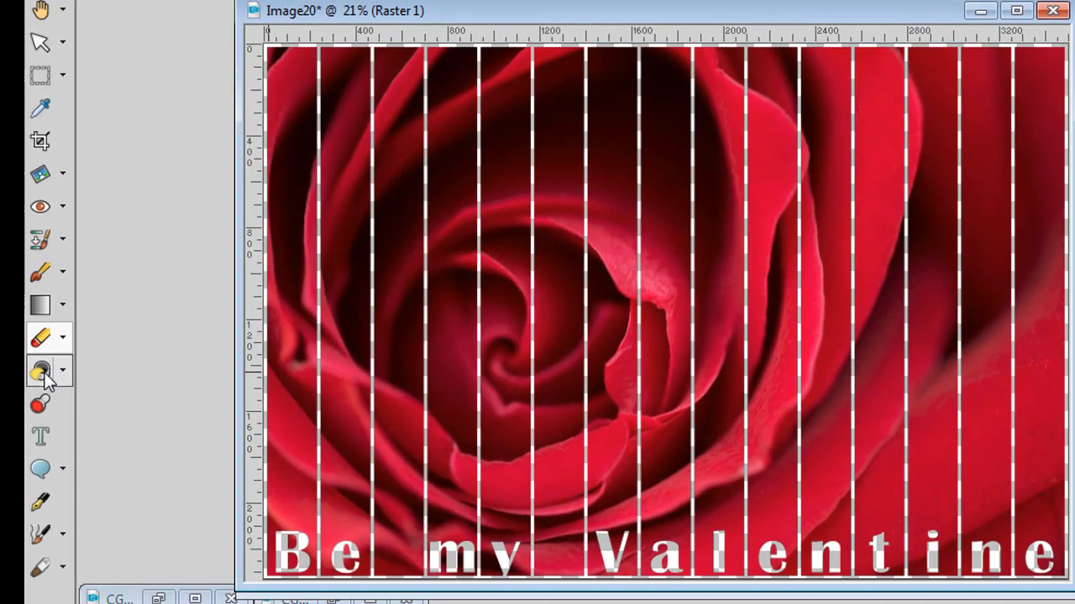
left_click(44, 376)
left_click(282, 477)
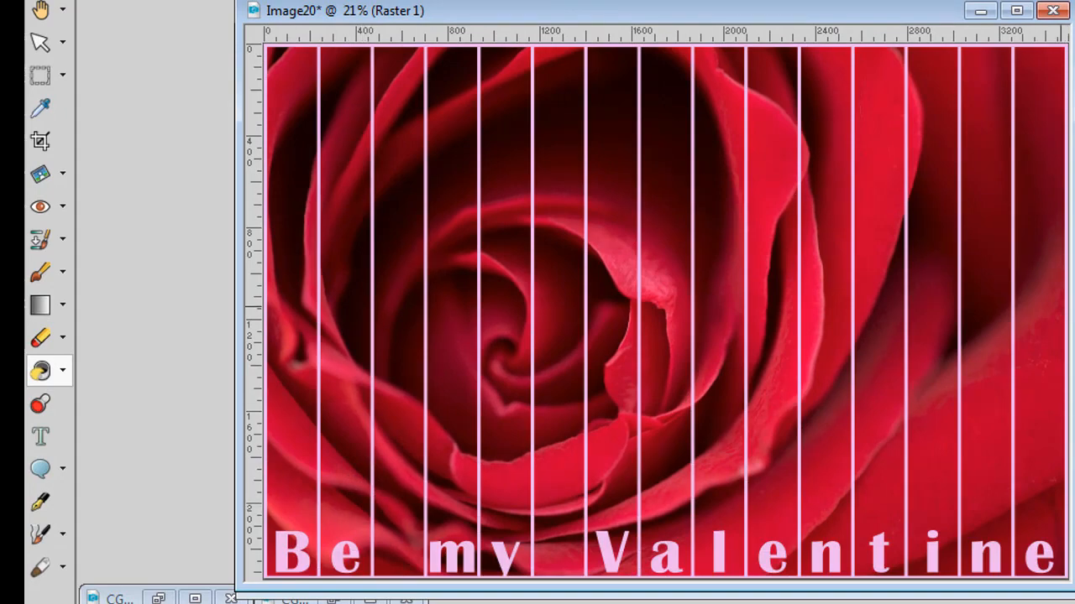
Minimize the two rose image windows and restore the butterfly photo CGS31633.jpg
left_click(980, 11)
left_click(981, 19)
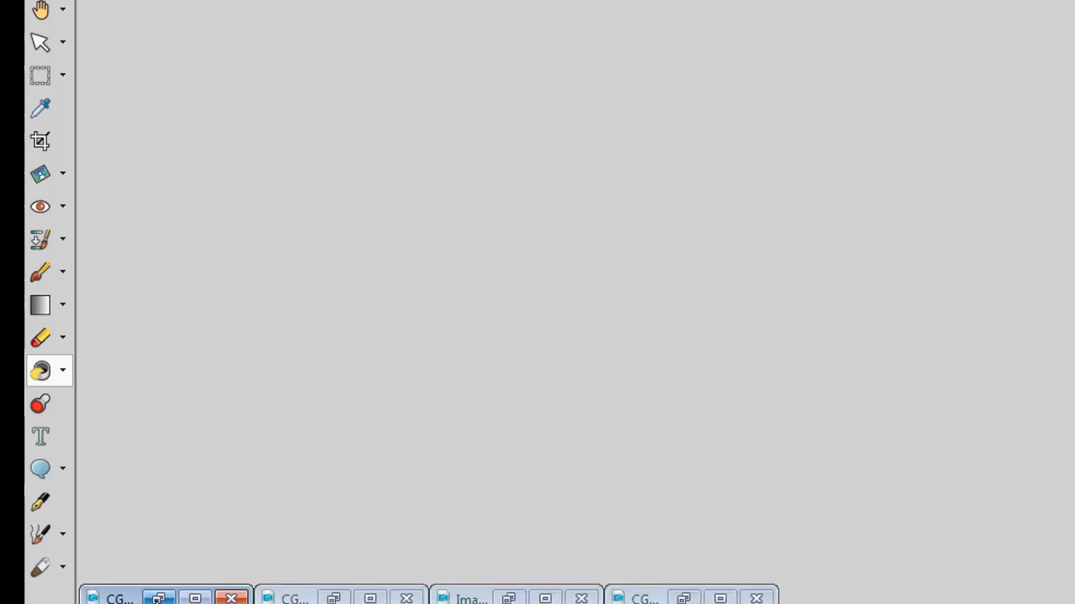
left_click(158, 598)
left_click_drag(706, 36, 705, 19)
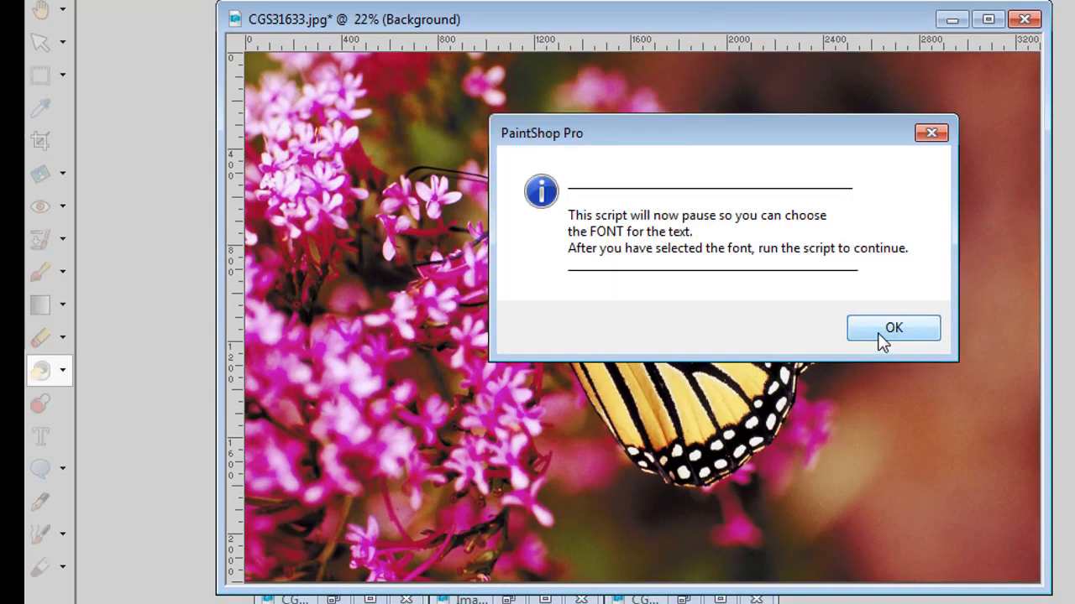
Proceed to the Word Slats font pause on the butterfly photo and choose the Cooper Std Black font
left_click(882, 341)
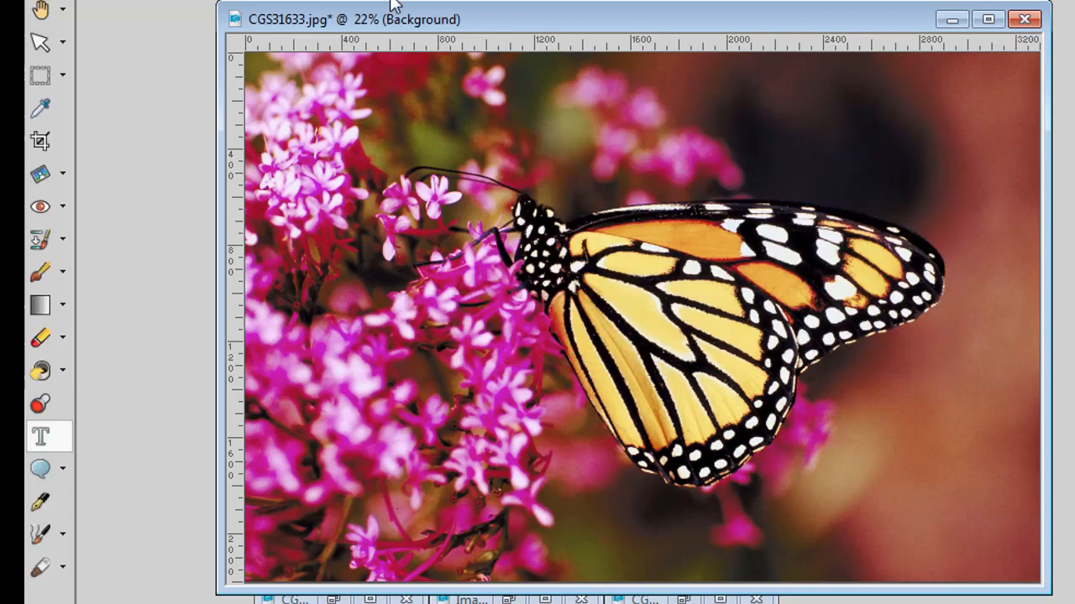
left_click(420, 2)
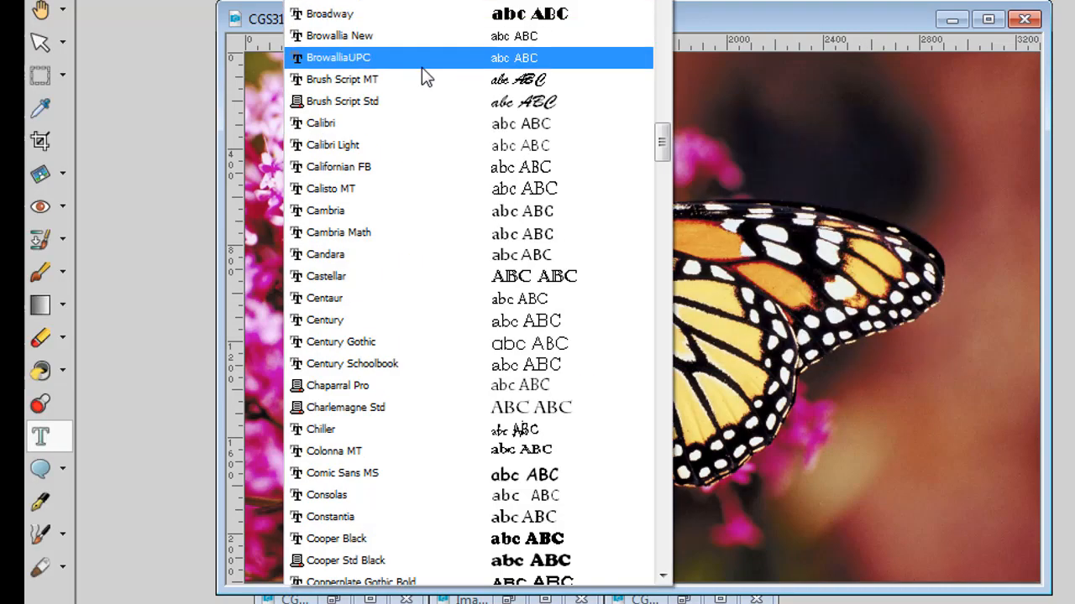
left_click(542, 569)
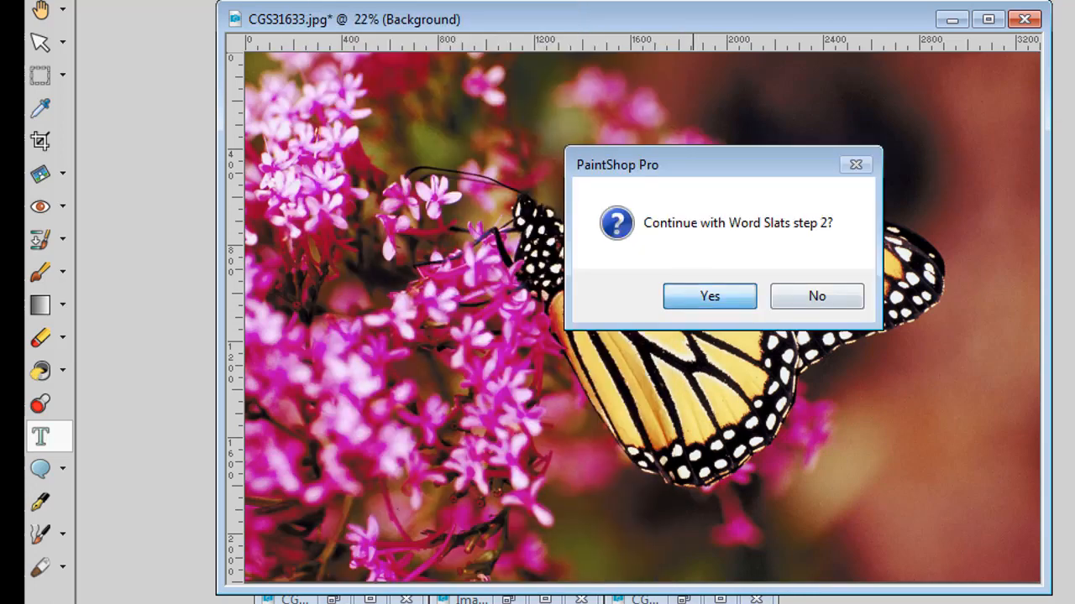
Continue with Word Slats step 2, using "Butterfly" as the label text and placing it at the top
left_click(715, 302)
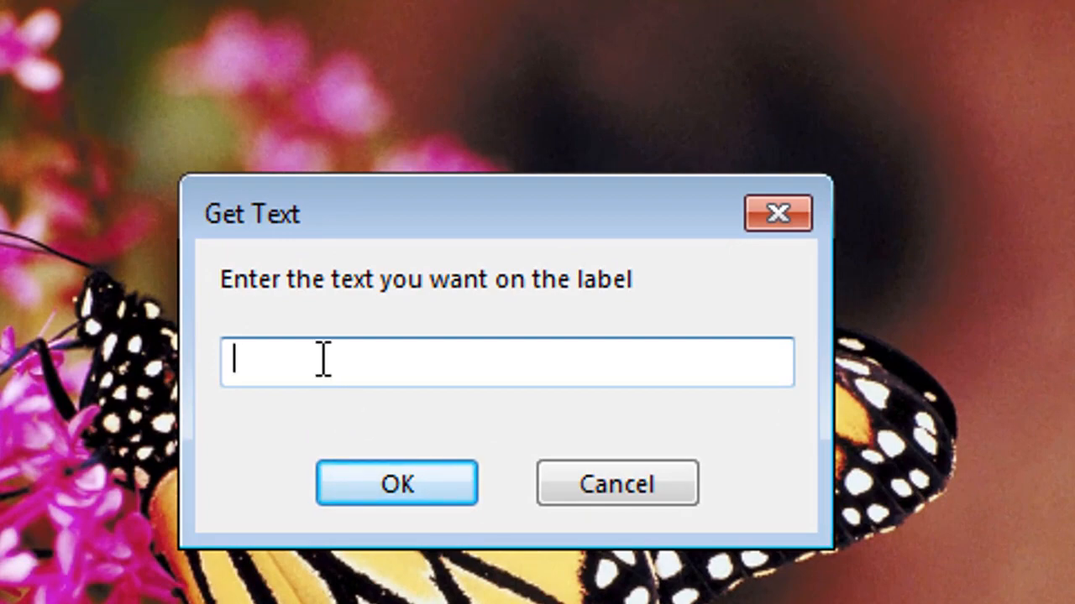
type("Butter")
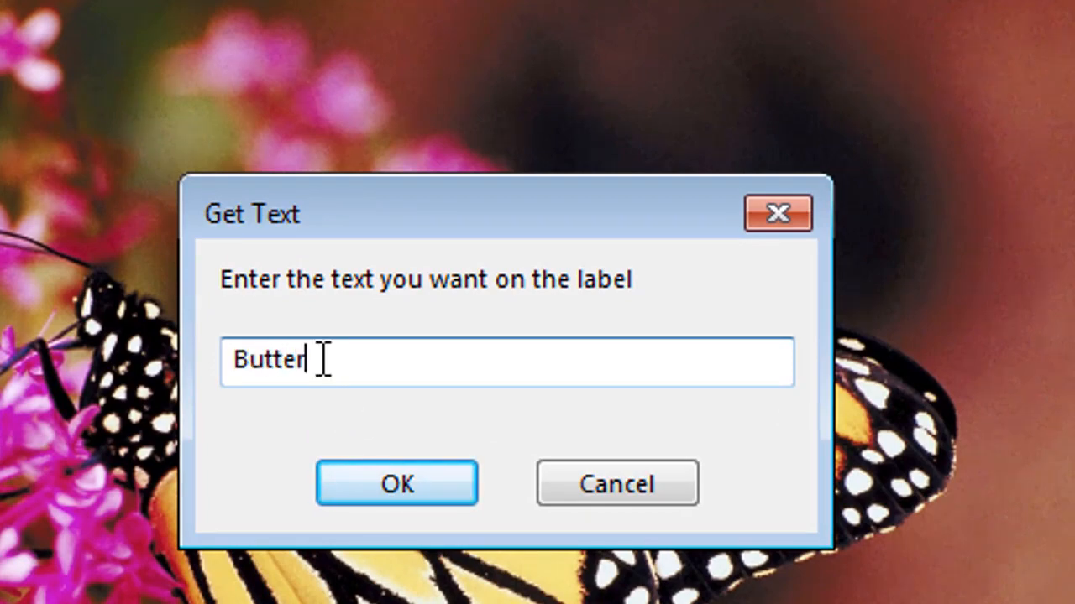
type("fly")
left_click(401, 489)
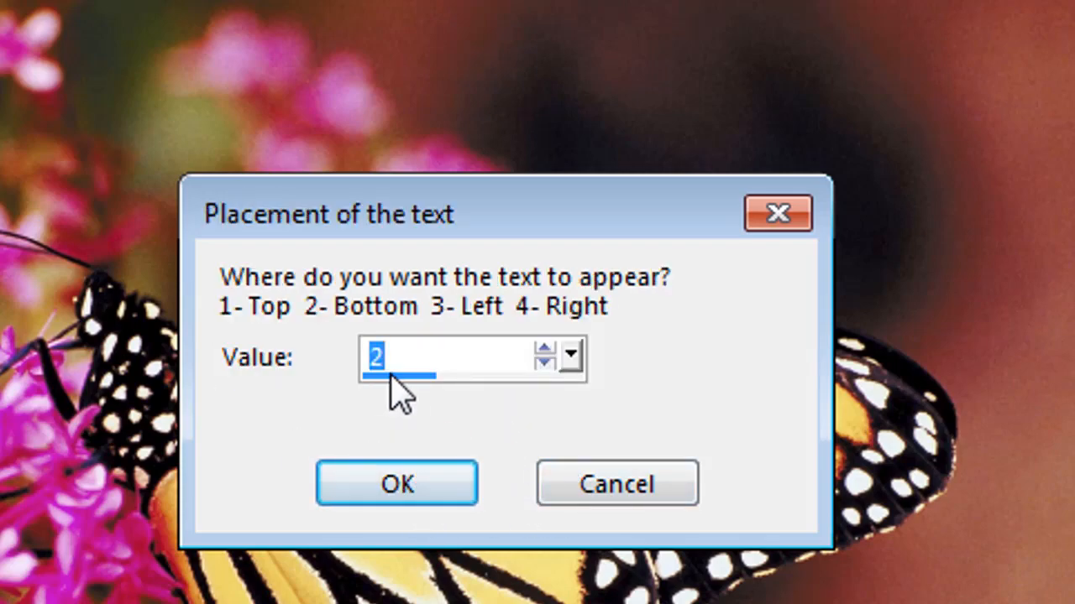
type("1")
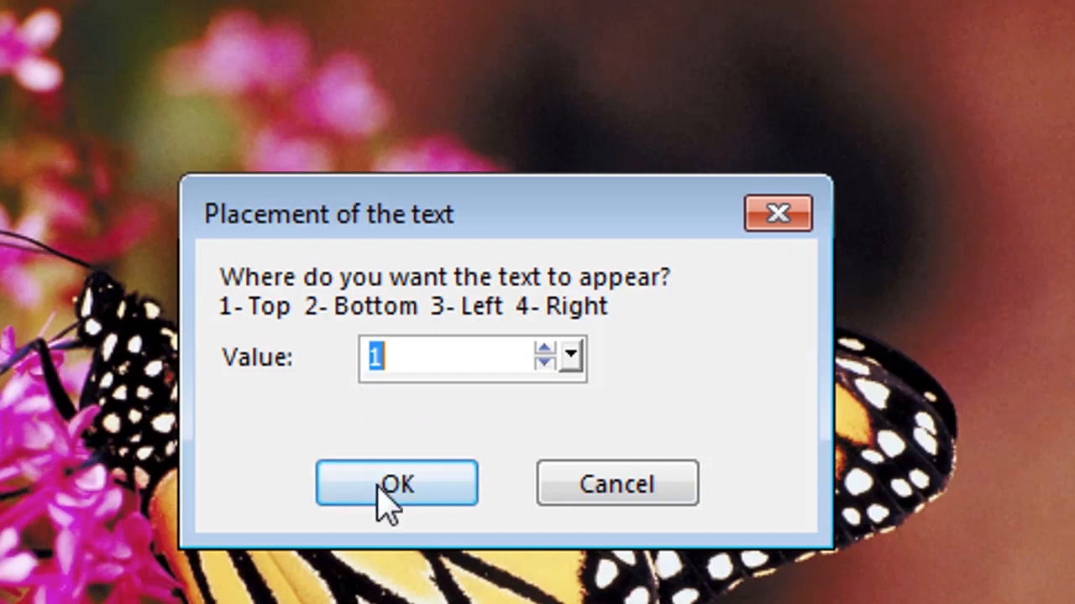
left_click(384, 492)
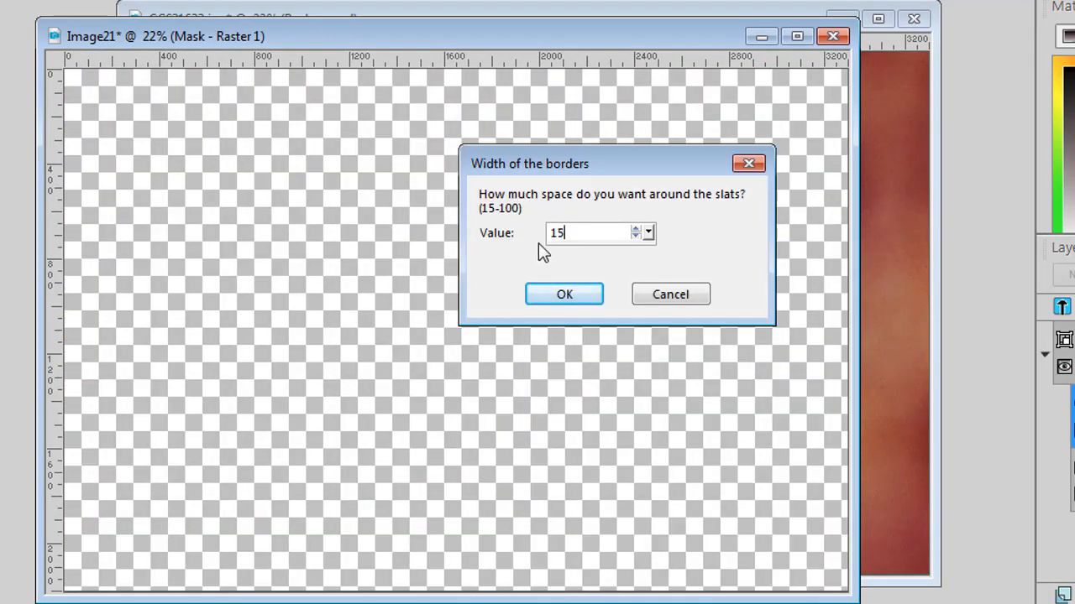
Finish the butterfly slats with a spacing of 15 and rounded corners, without separating them into individual layers
left_click(564, 298)
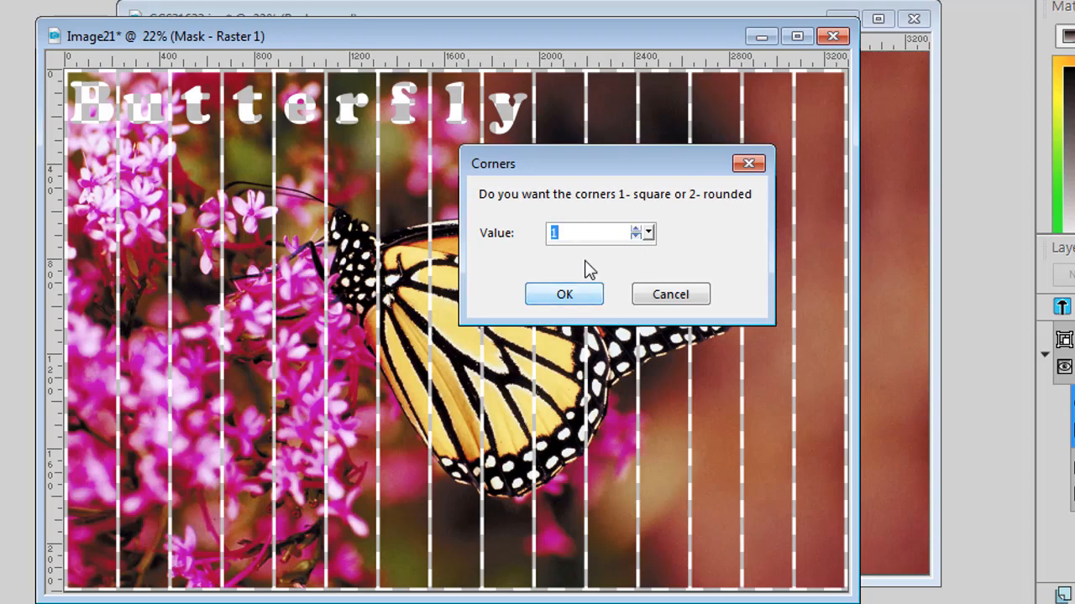
type("2")
left_click(576, 295)
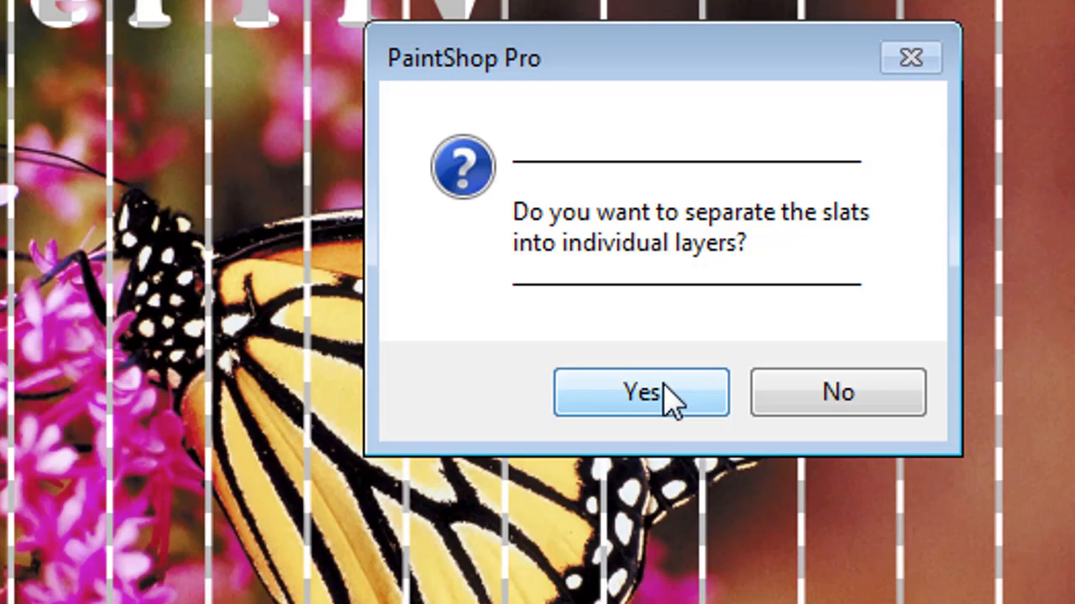
left_click(837, 399)
left_click(974, 428)
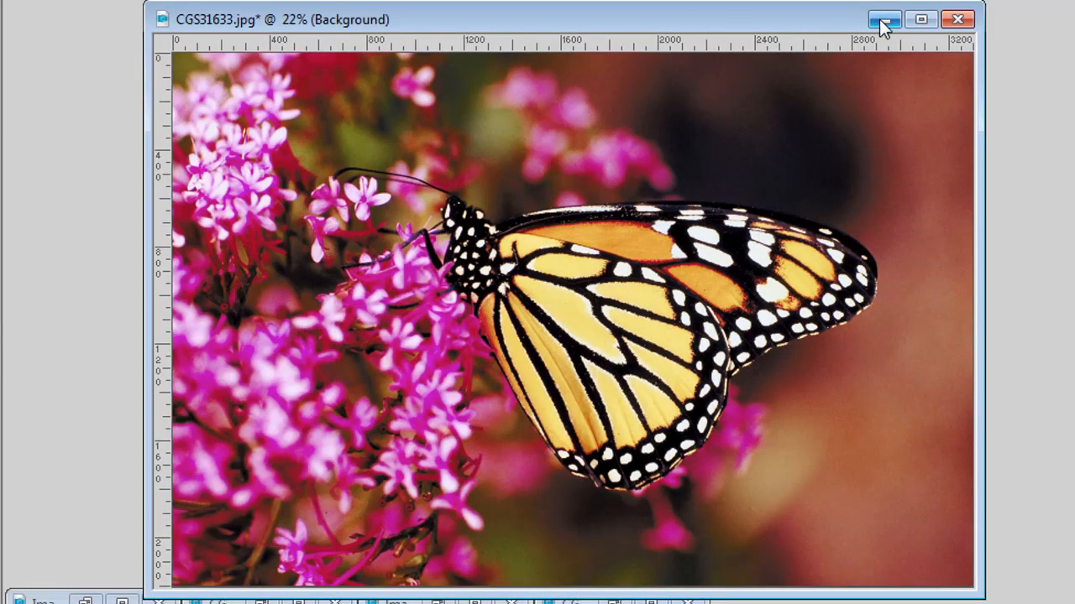
Minimize the butterfly photo and restore the pink blossom photo CGS33254.jpg, moving its window slightly up
left_click(882, 20)
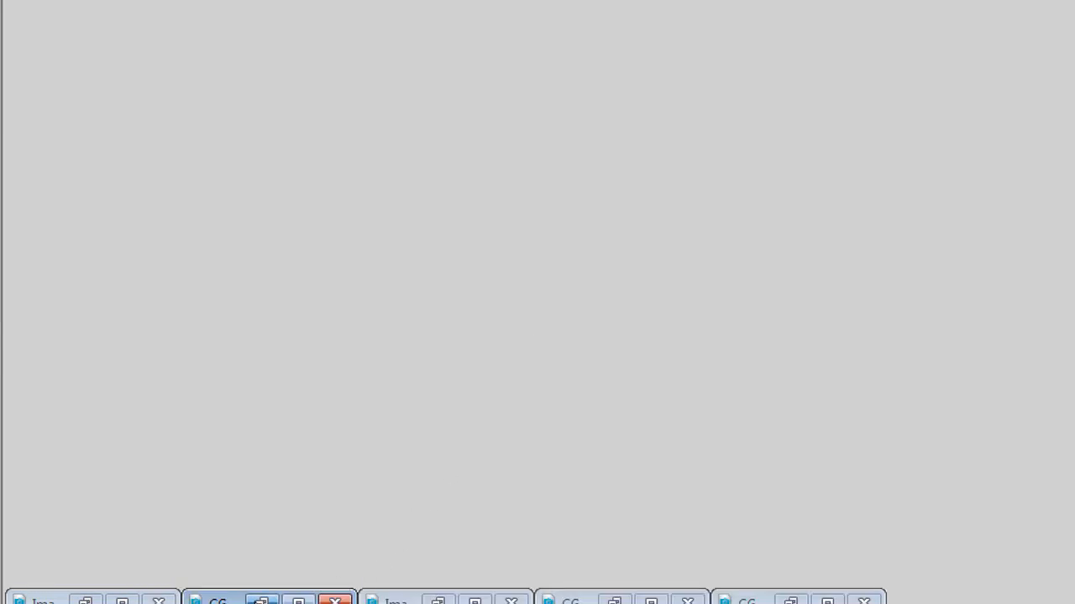
left_click(262, 601)
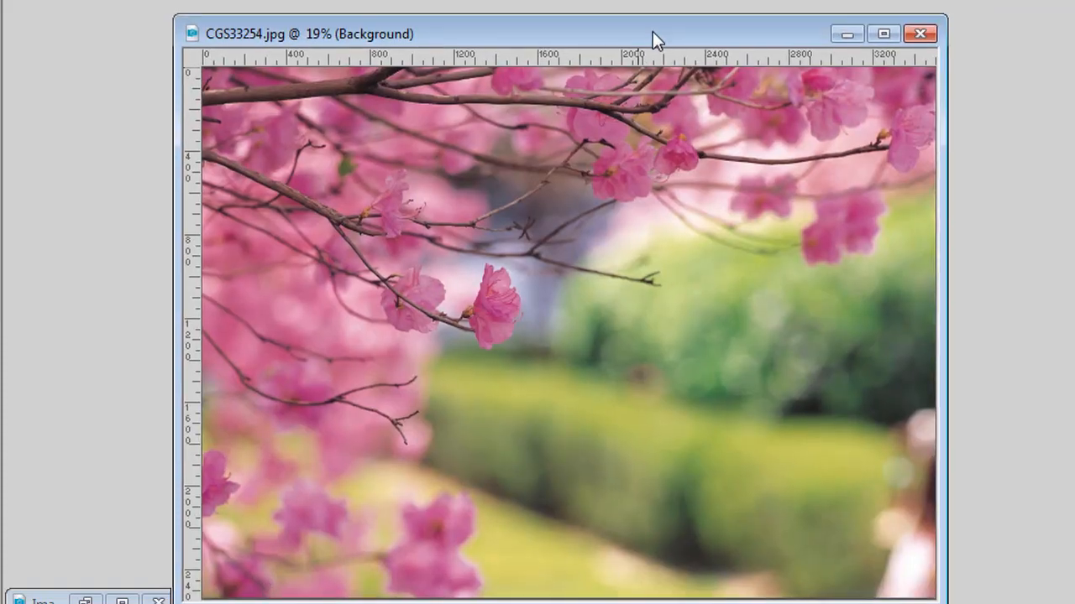
left_click_drag(653, 32, 652, 22)
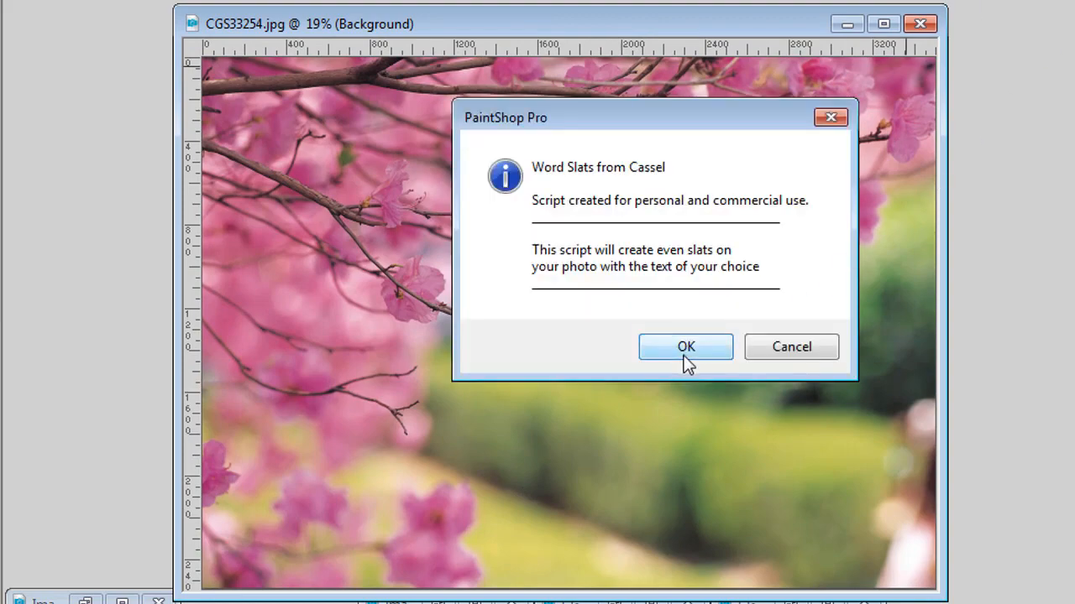
Proceed through the Word Slats font pause on the blossom photo and place the label text "SPRING" at the bottom
left_click(686, 347)
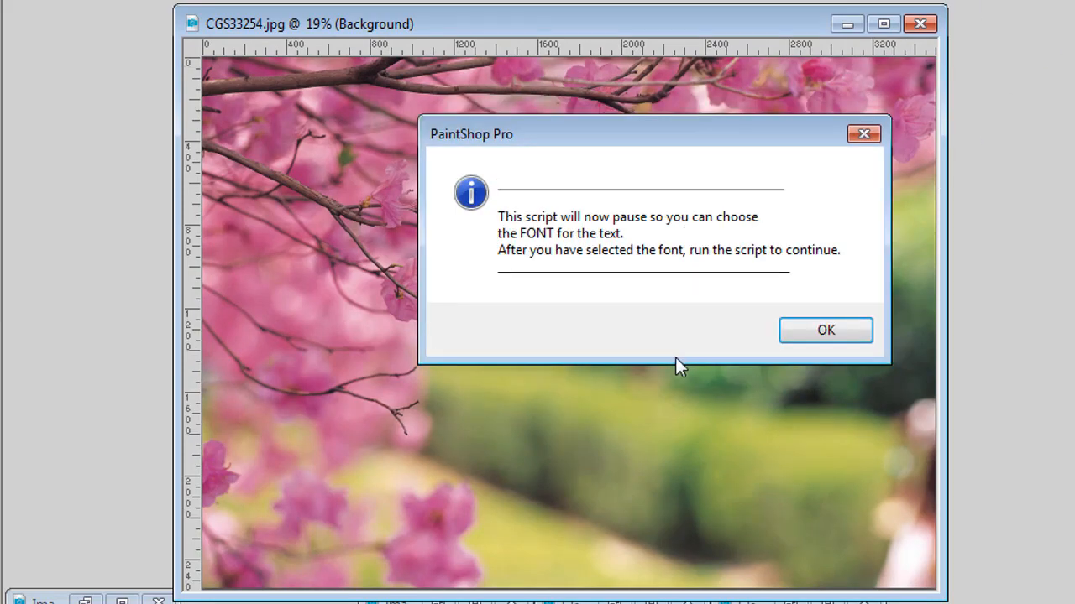
left_click(814, 330)
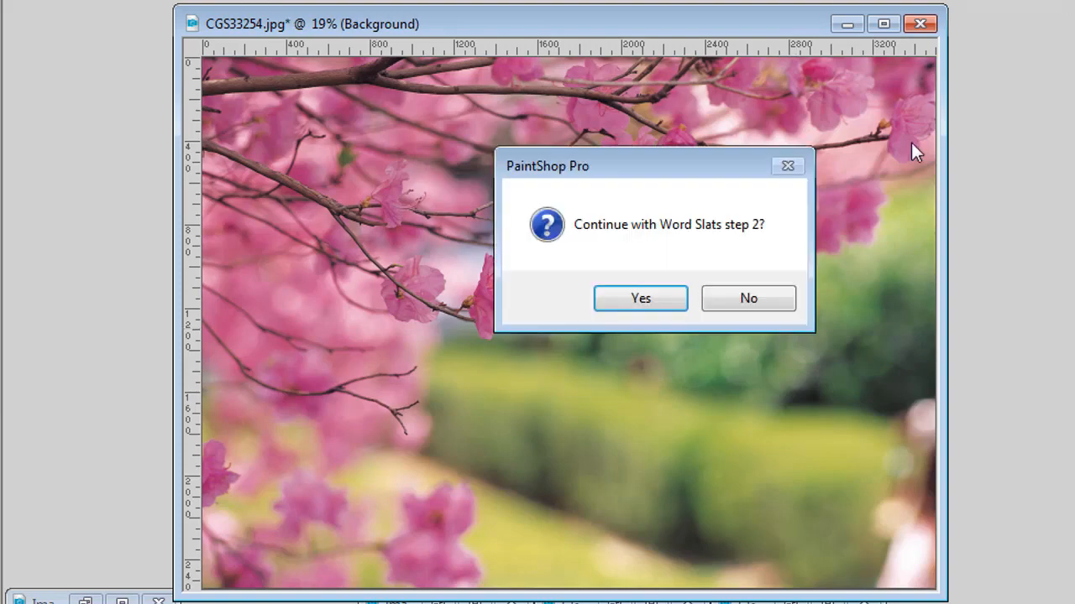
left_click(663, 300)
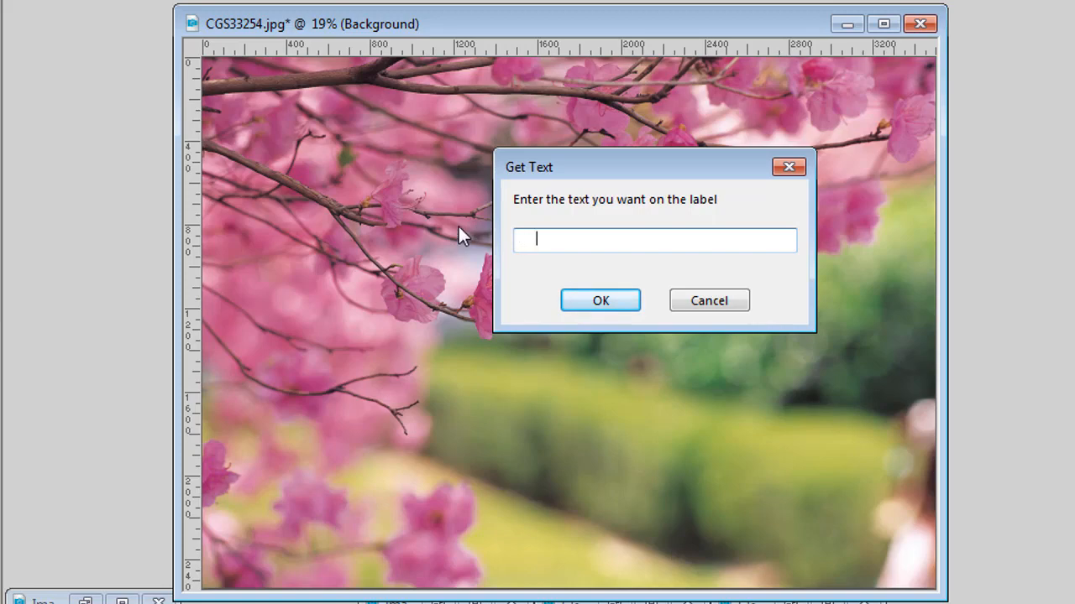
type("SPRING")
left_click(597, 303)
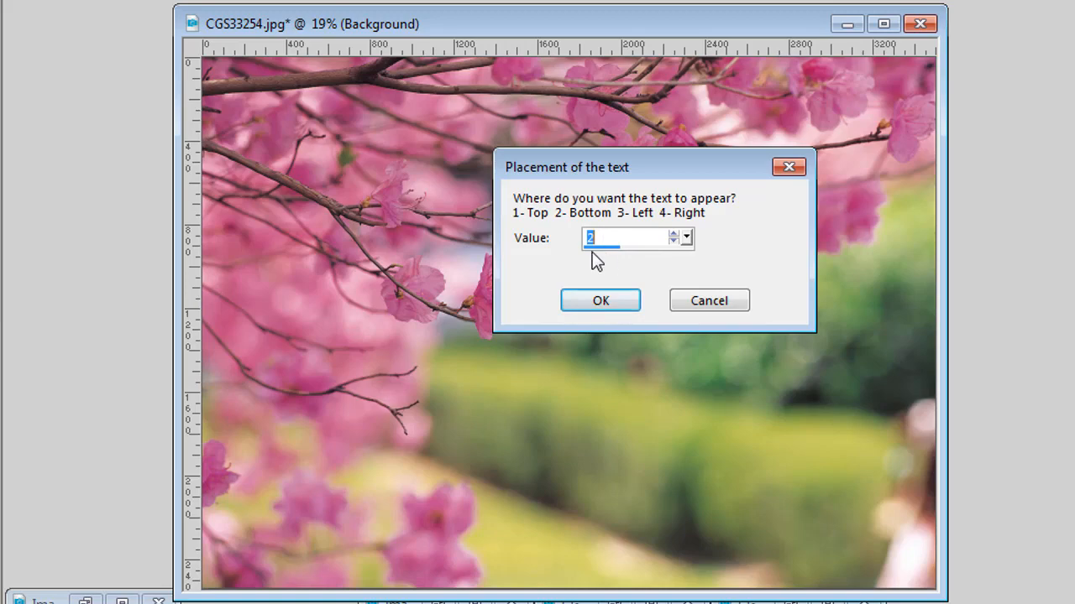
left_click(602, 304)
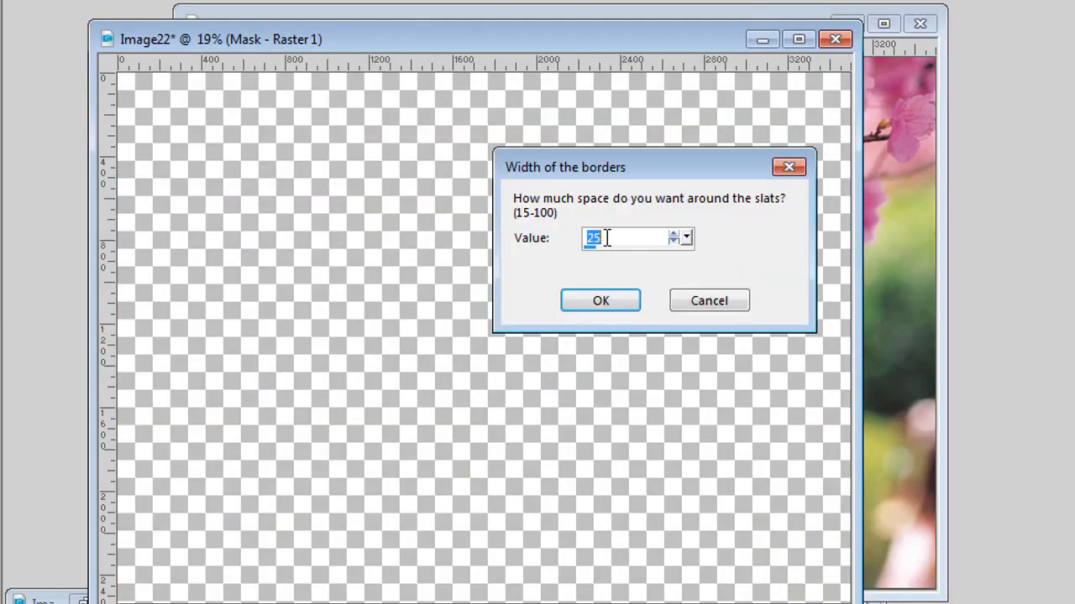
Finish the blossom slats with a spacing of 15 and square corners, separating them into individual layers
type("15")
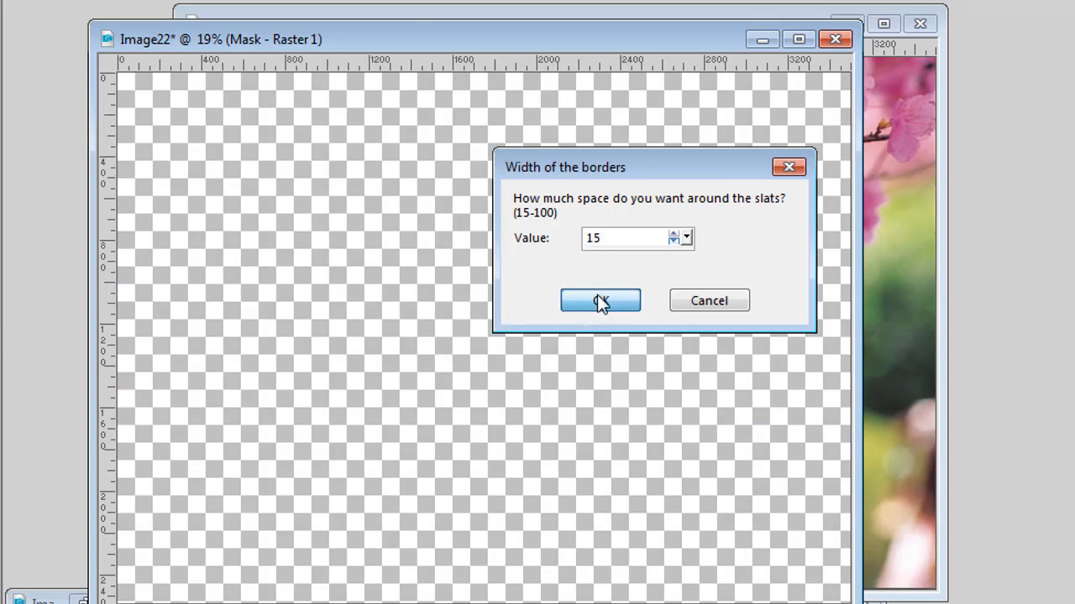
left_click(600, 303)
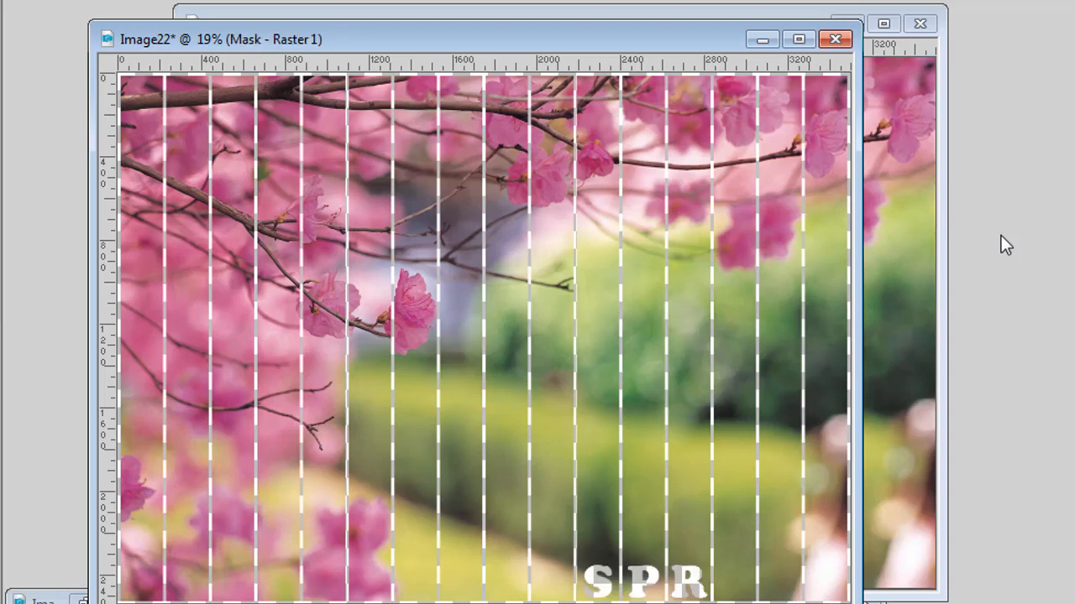
key("ctrl+f")
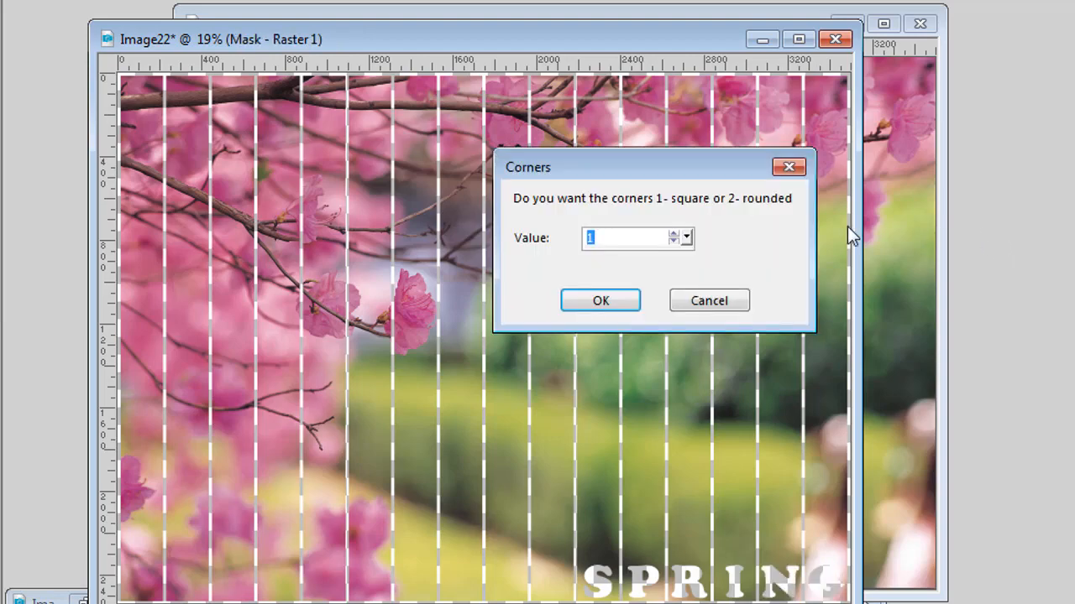
left_click(602, 302)
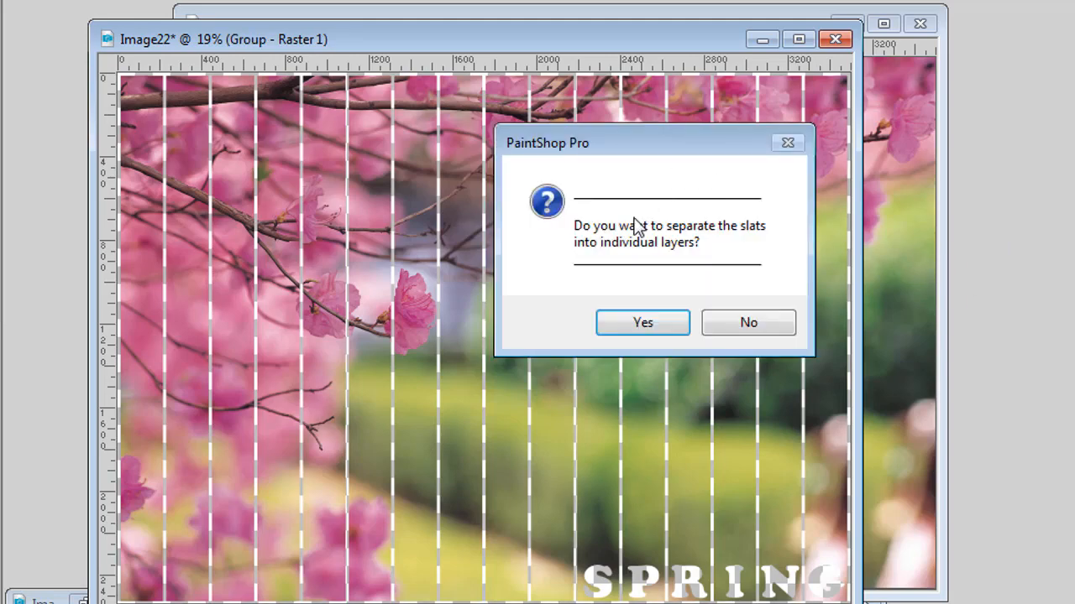
left_click(647, 324)
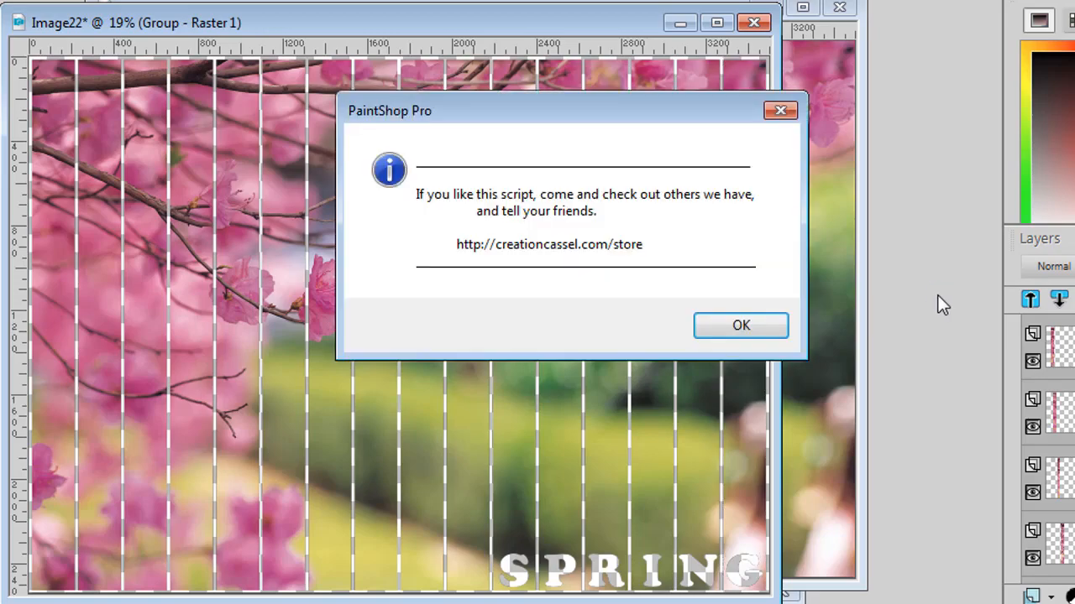
left_click(766, 328)
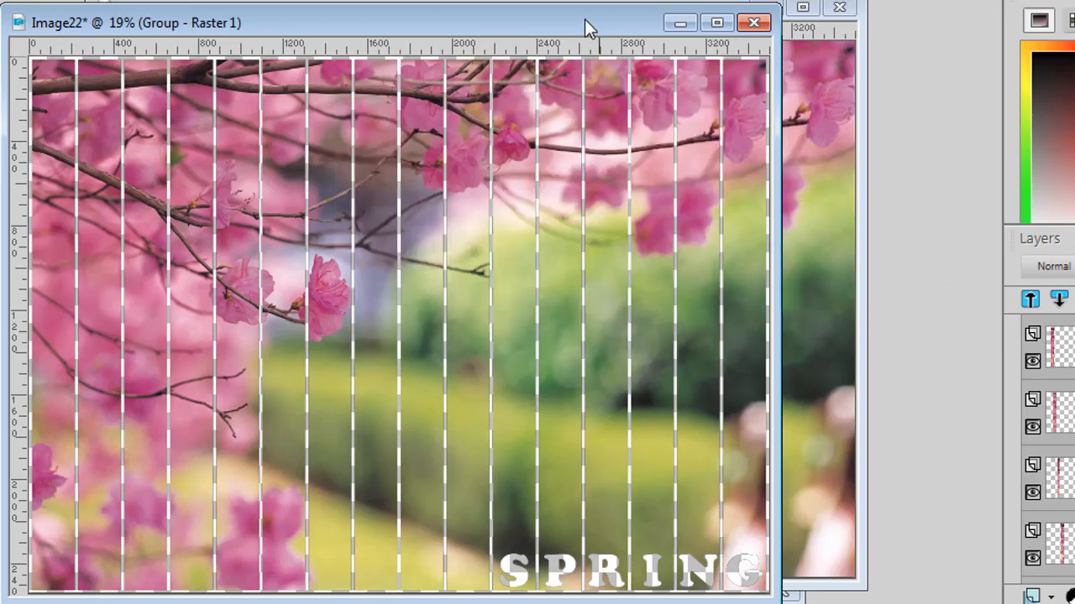
Apply Brightness/Contrast to the Promoted Selection 8 slat layer with brightness -10 and contrast 0
left_click_drag(584, 19, 678, 12)
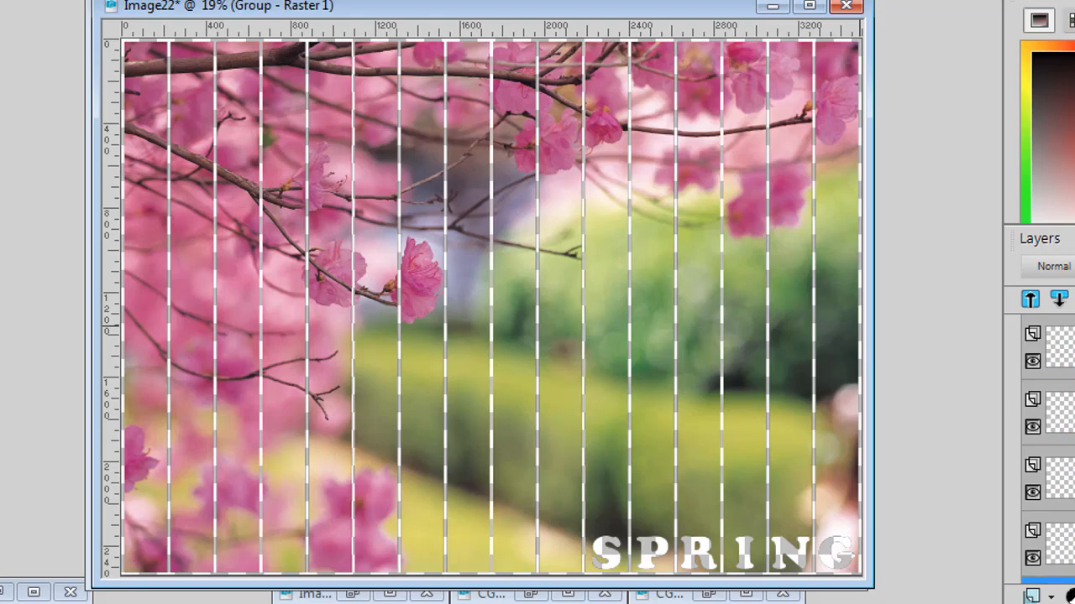
scroll(1047, 445, "down", 1)
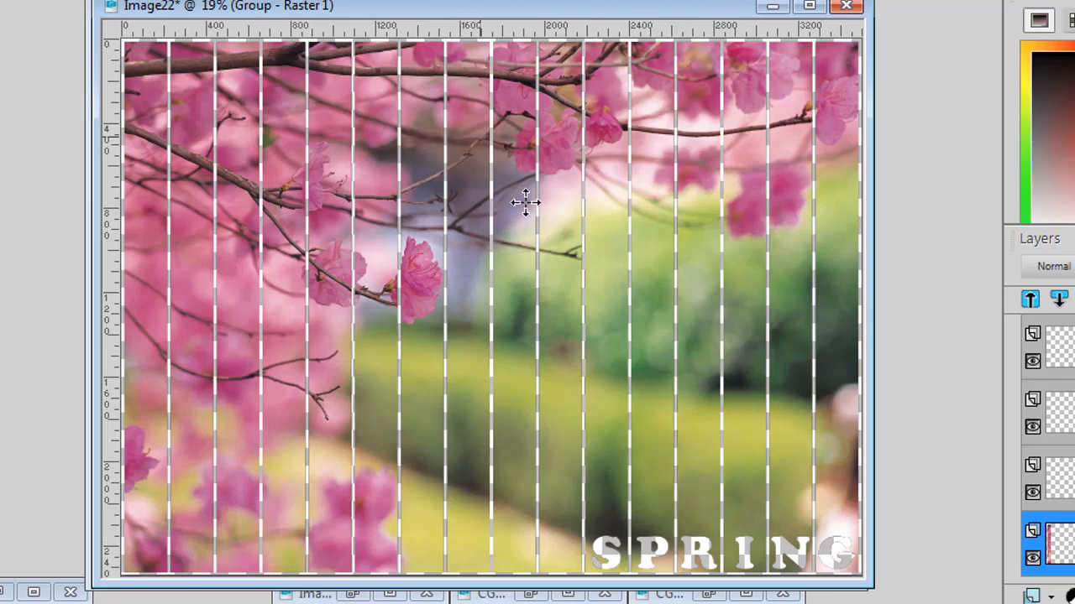
key("ctrl+shift+p")
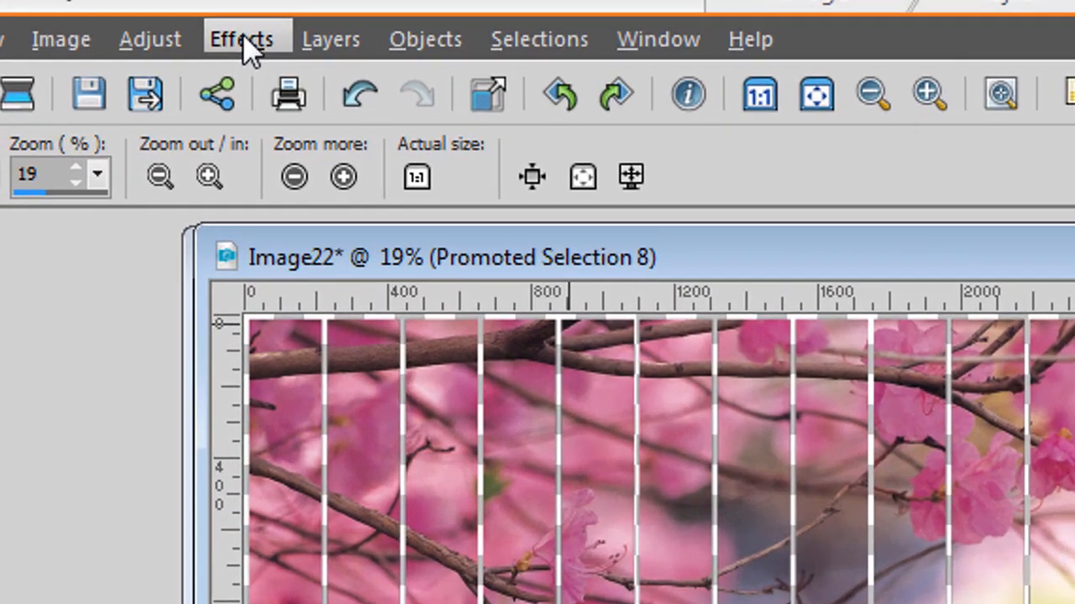
left_click(244, 40)
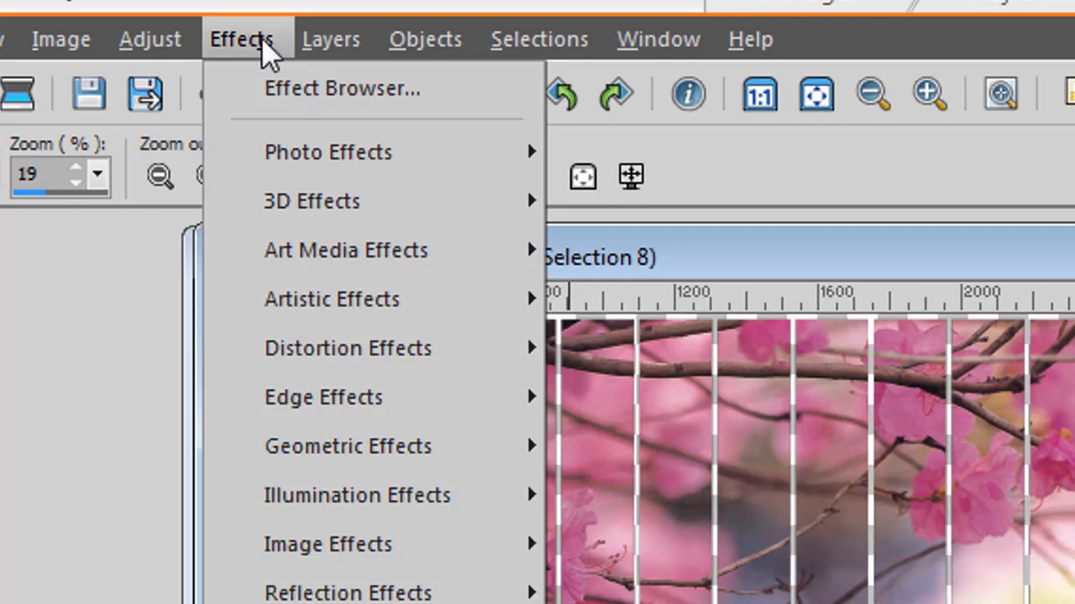
mouse_move(160, 40)
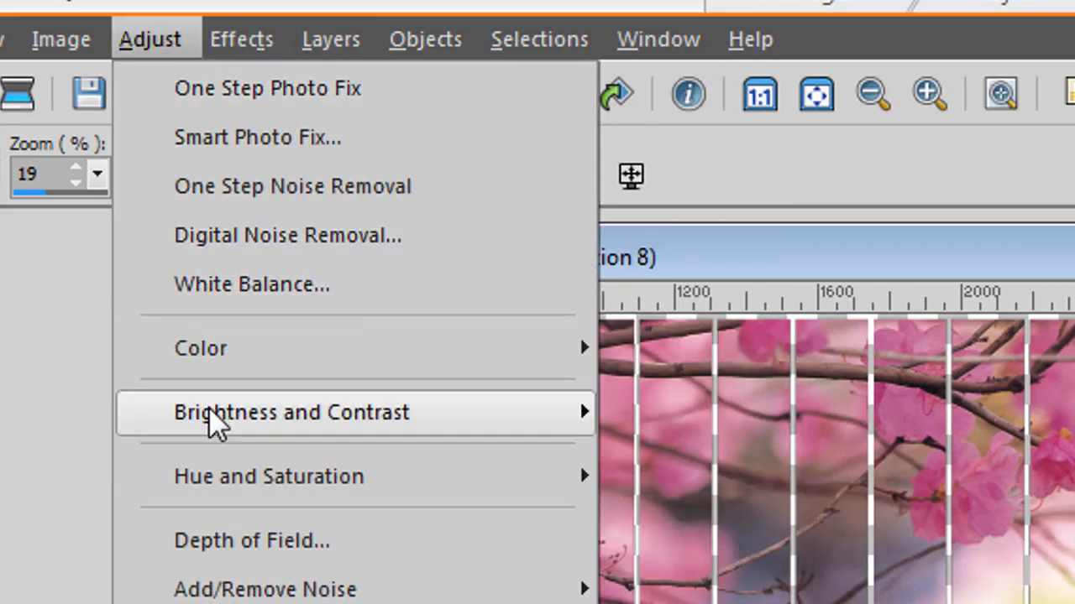
mouse_move(588, 417)
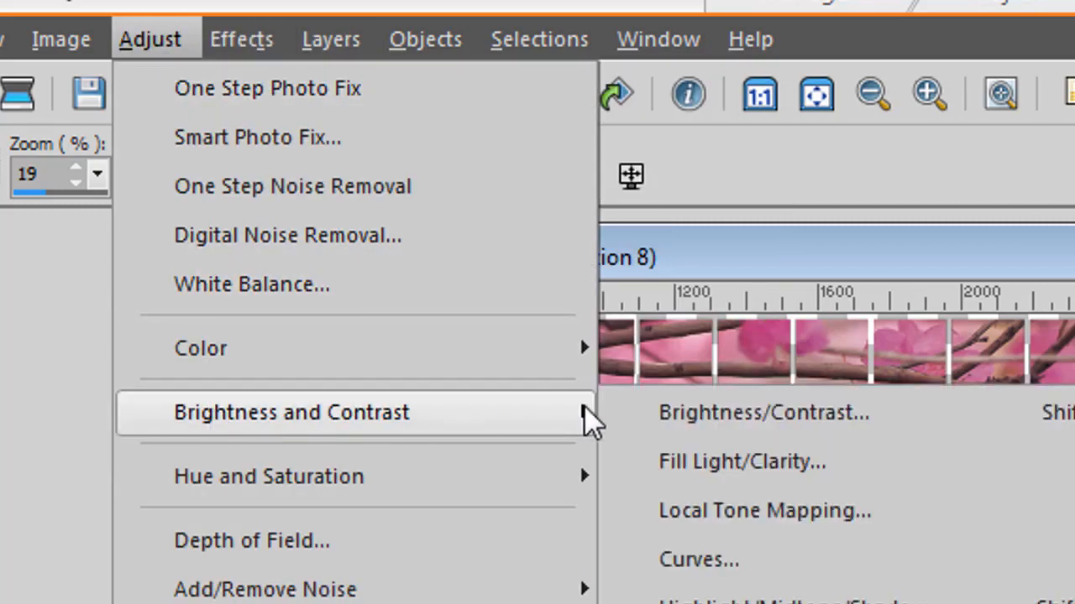
left_click(714, 413)
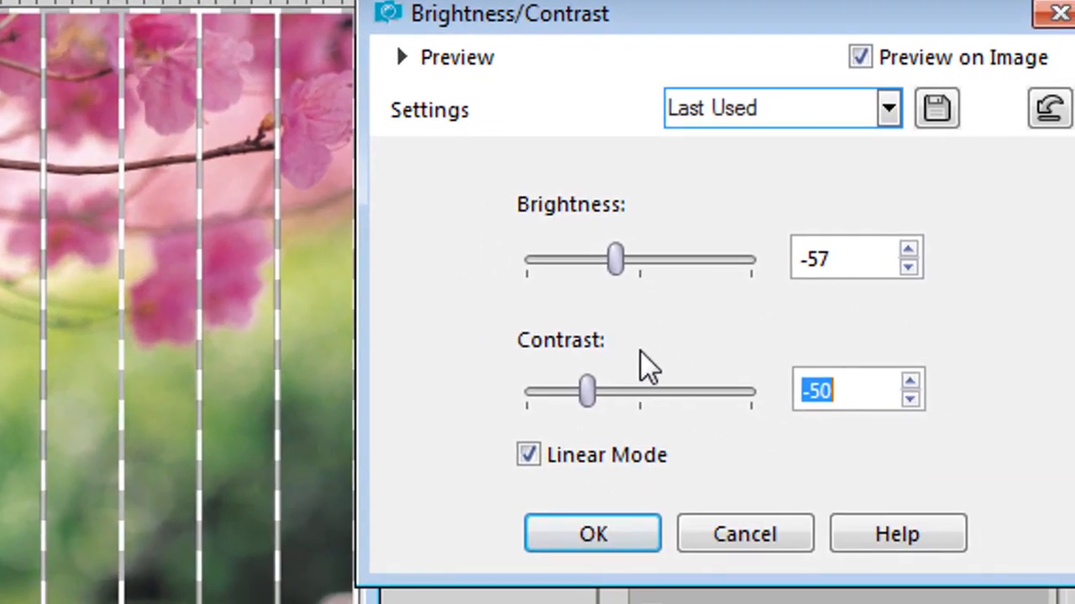
left_click_drag(591, 398, 667, 400)
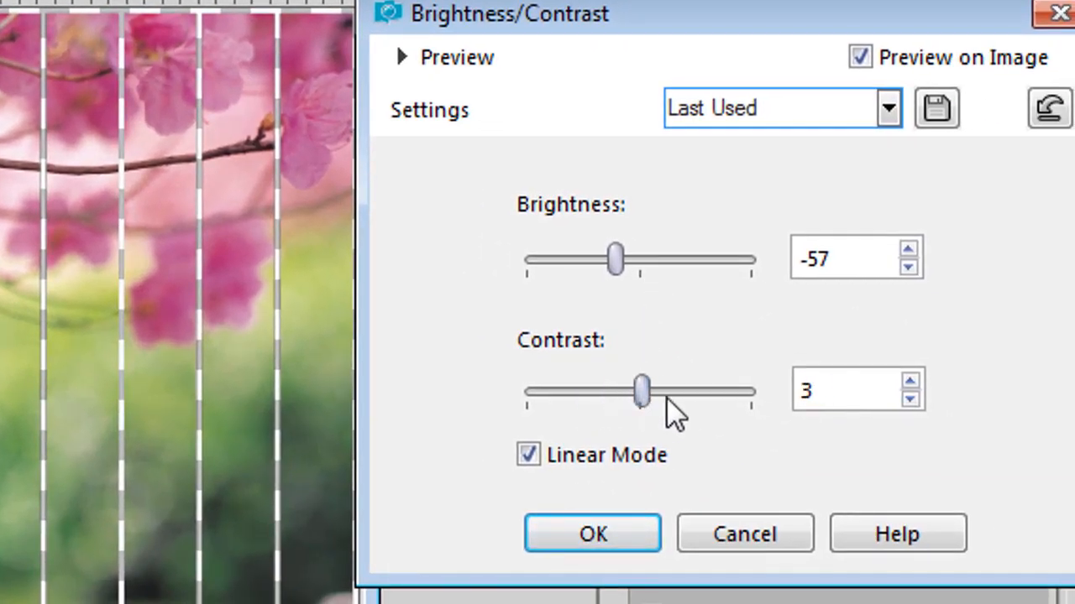
double_click(827, 394)
type("0")
double_click(840, 260)
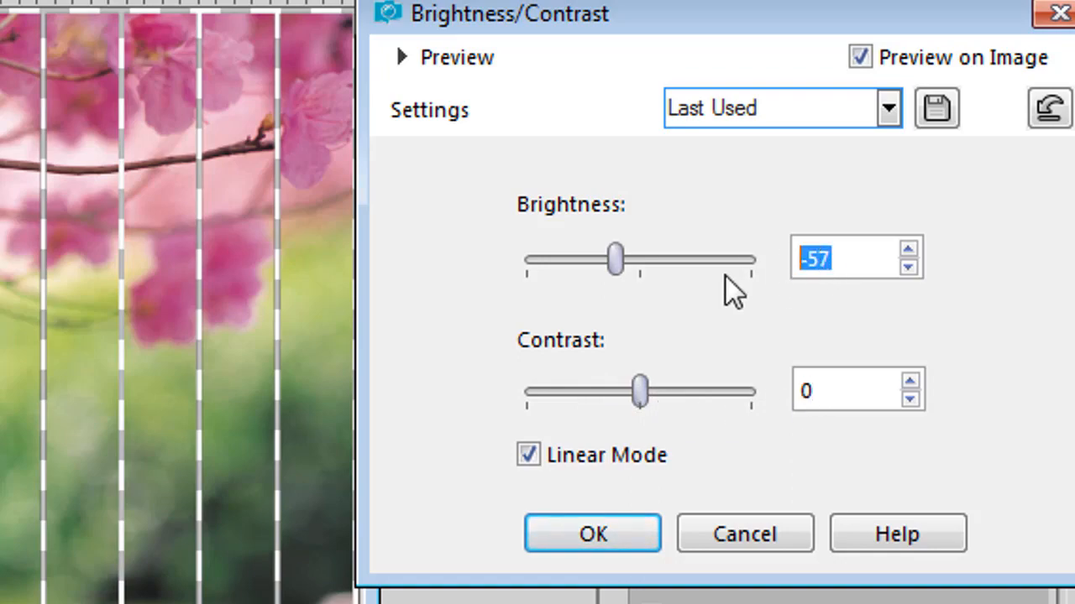
type("-10")
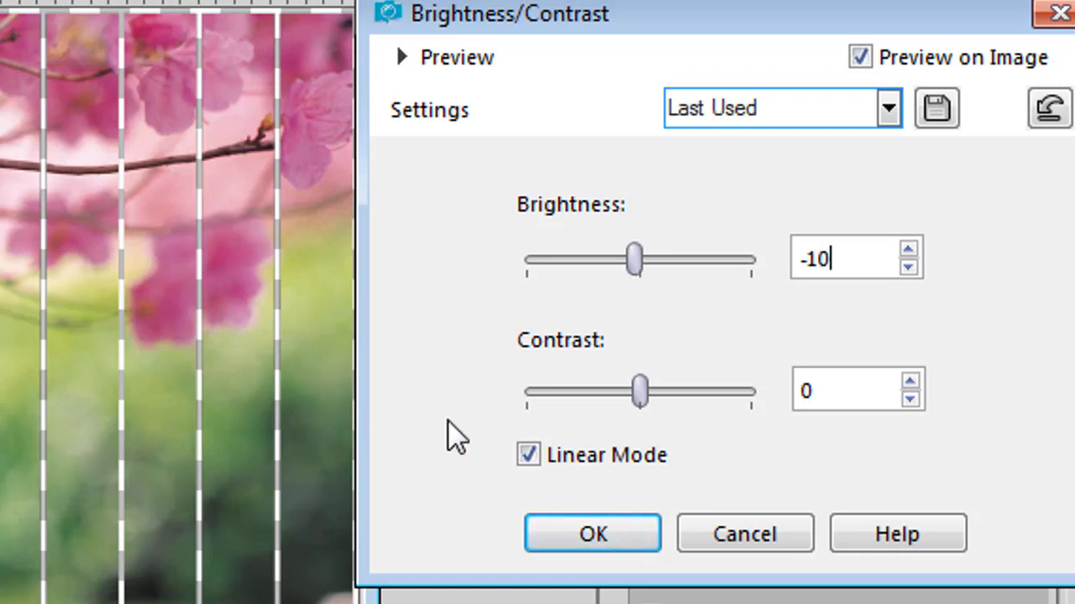
left_click(581, 535)
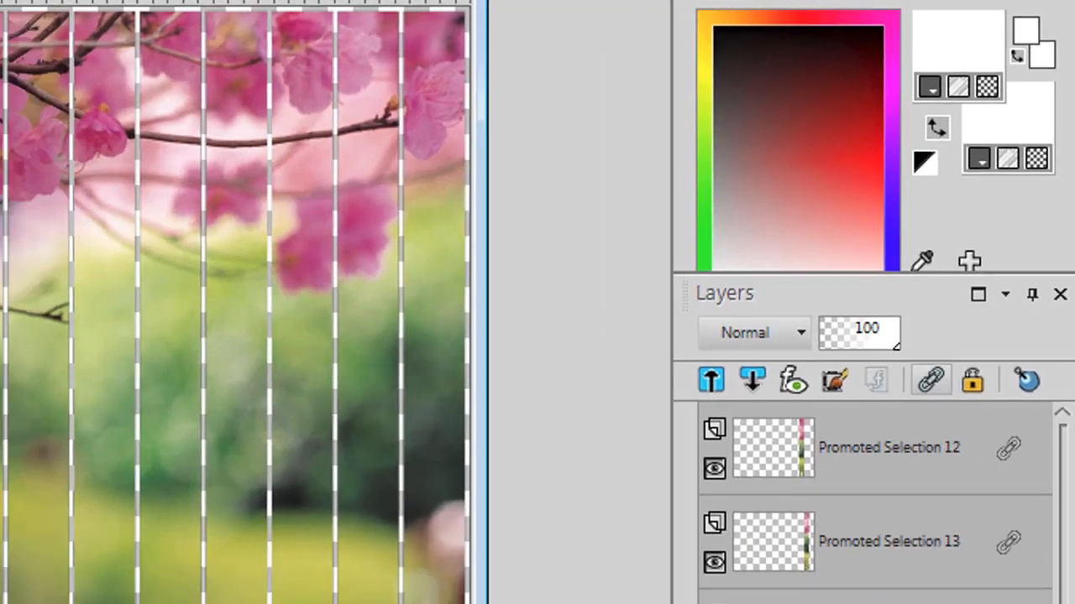
Darken the Promoted Selection 7 slat layer by applying Brightness/Contrast with brightness -20
left_click_drag(1063, 526, 1057, 441)
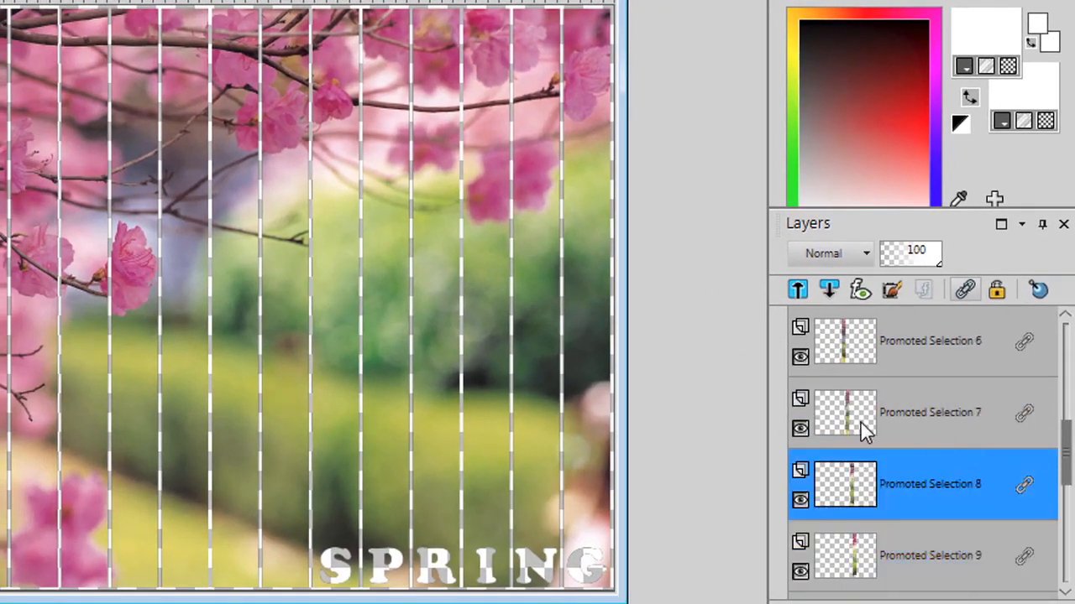
left_click(837, 419)
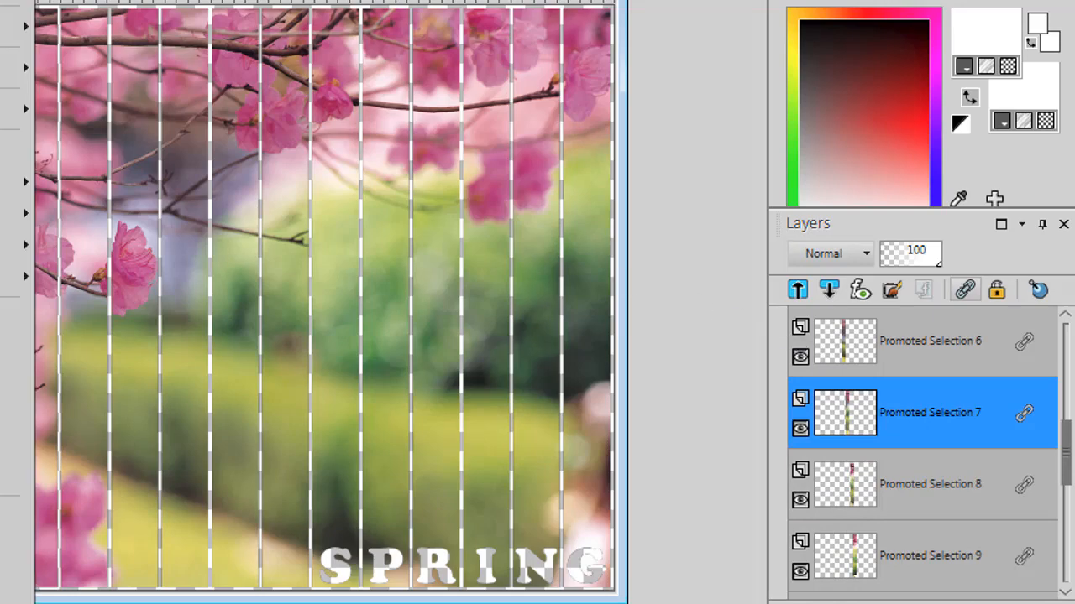
mouse_move(15, 68)
left_click(75, 69)
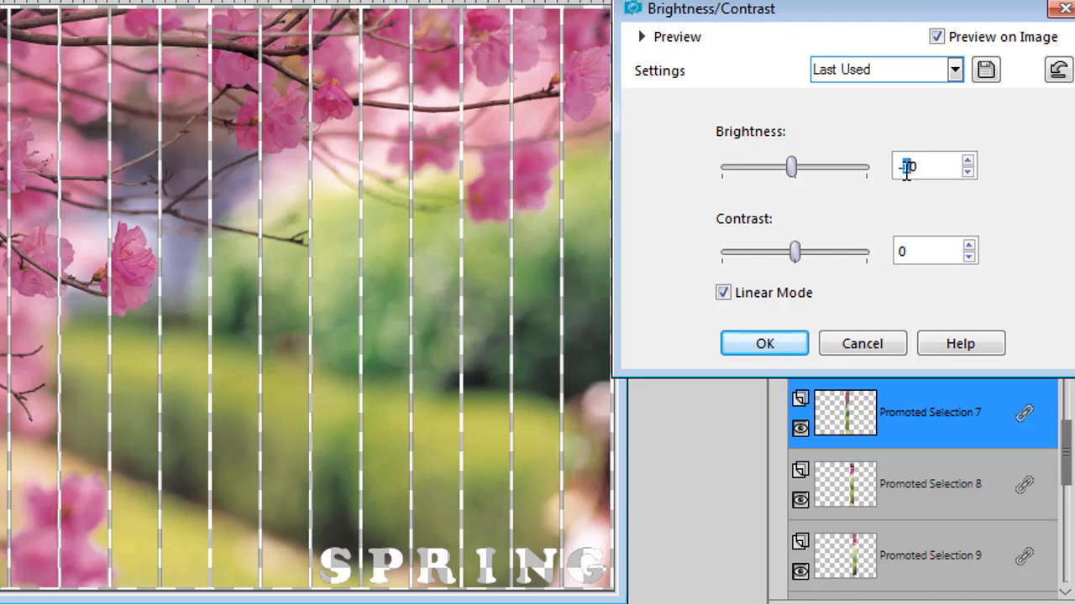
type("2")
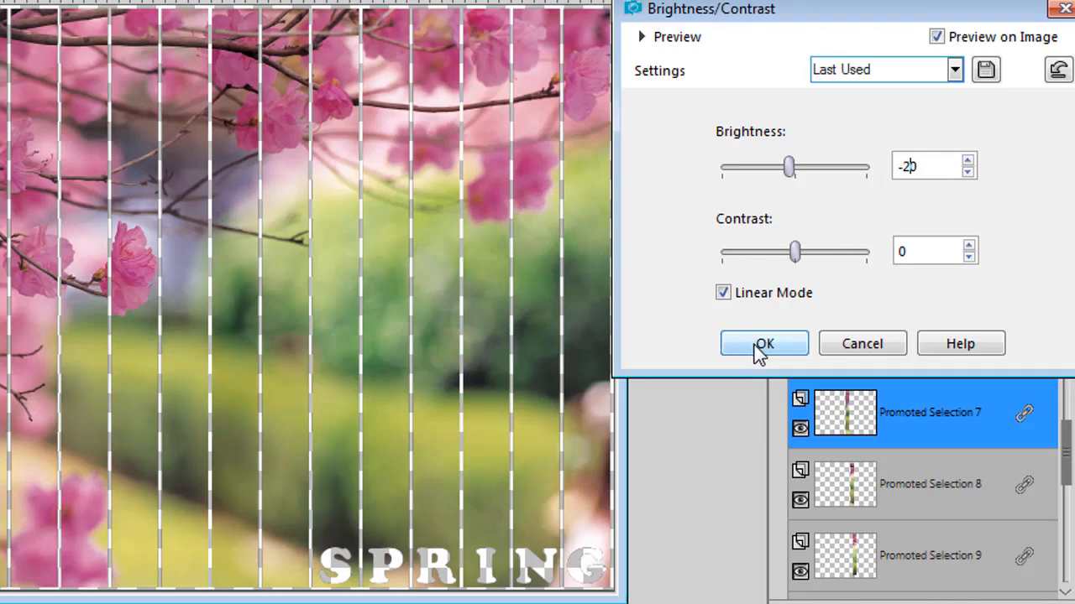
left_click(759, 349)
Darken the Promoted Selection 6 slat layer by applying Brightness/Contrast with brightness -30
left_click(897, 344)
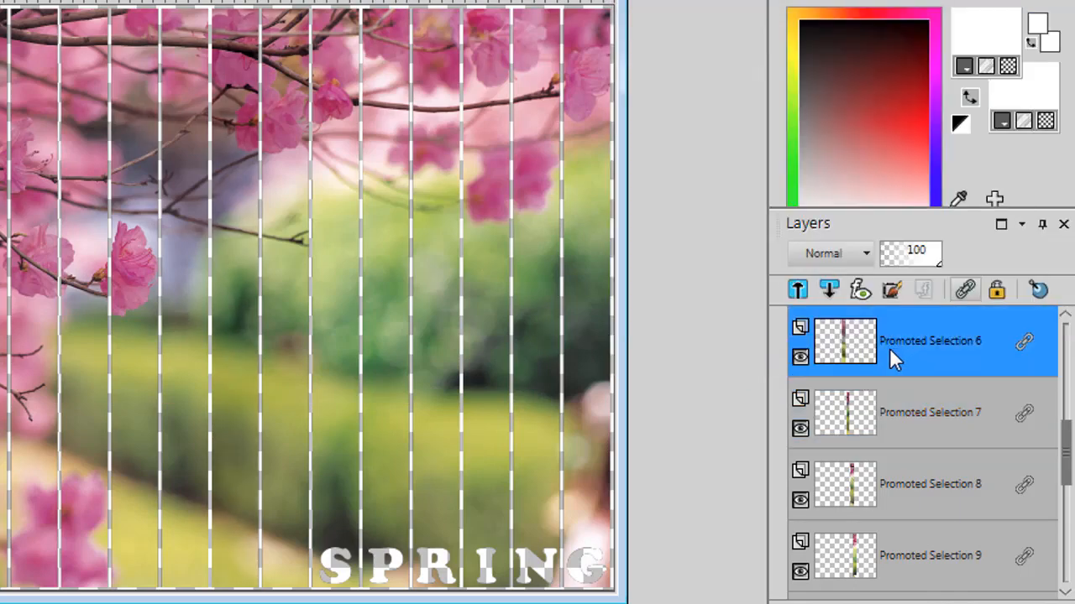
key("alt+a")
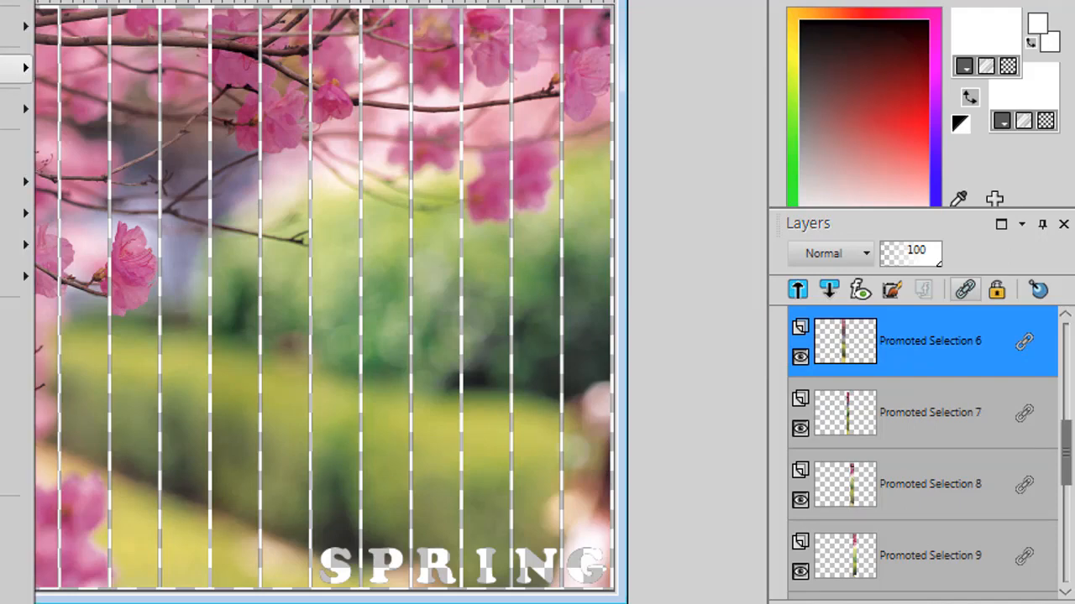
mouse_move(17, 68)
left_click(89, 71)
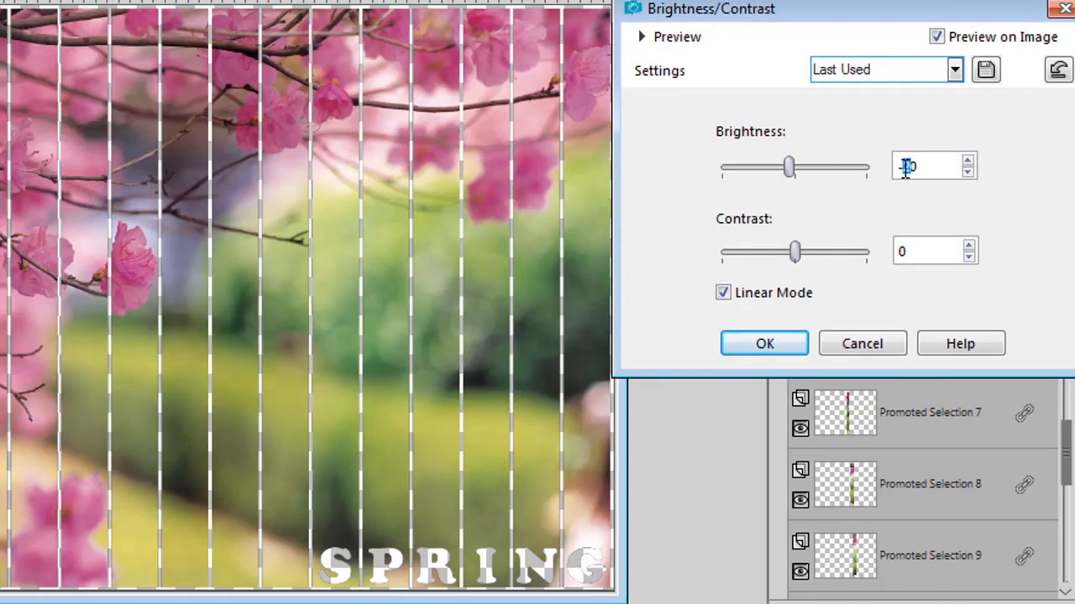
left_click(771, 343)
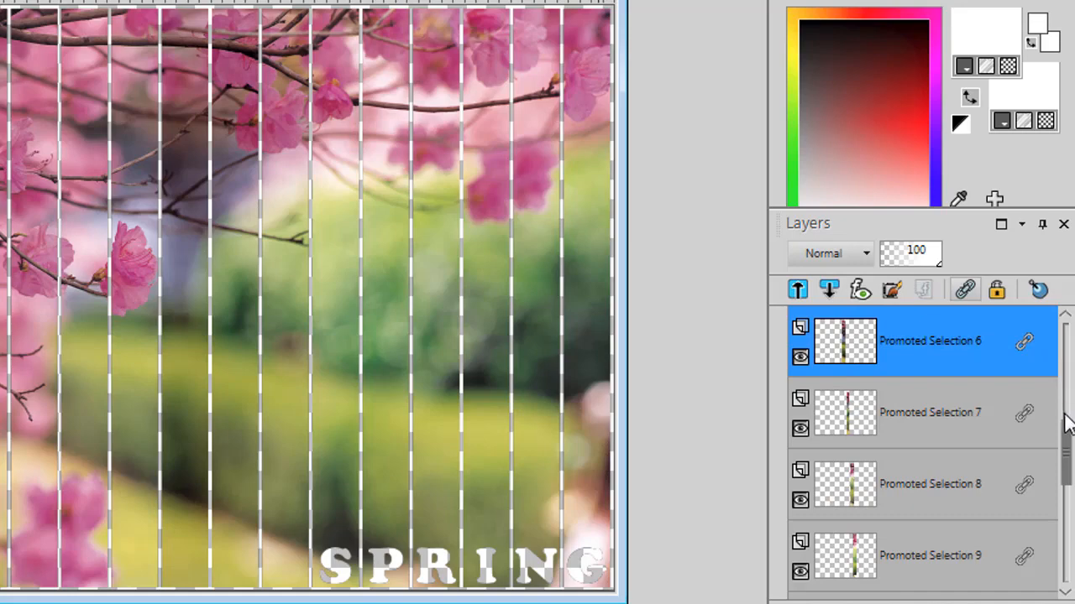
Apply Brightness/Contrast to the Promoted Selection 5 slat layer with brightness -40 and contrast 0
scroll(1067, 420, "up", 2)
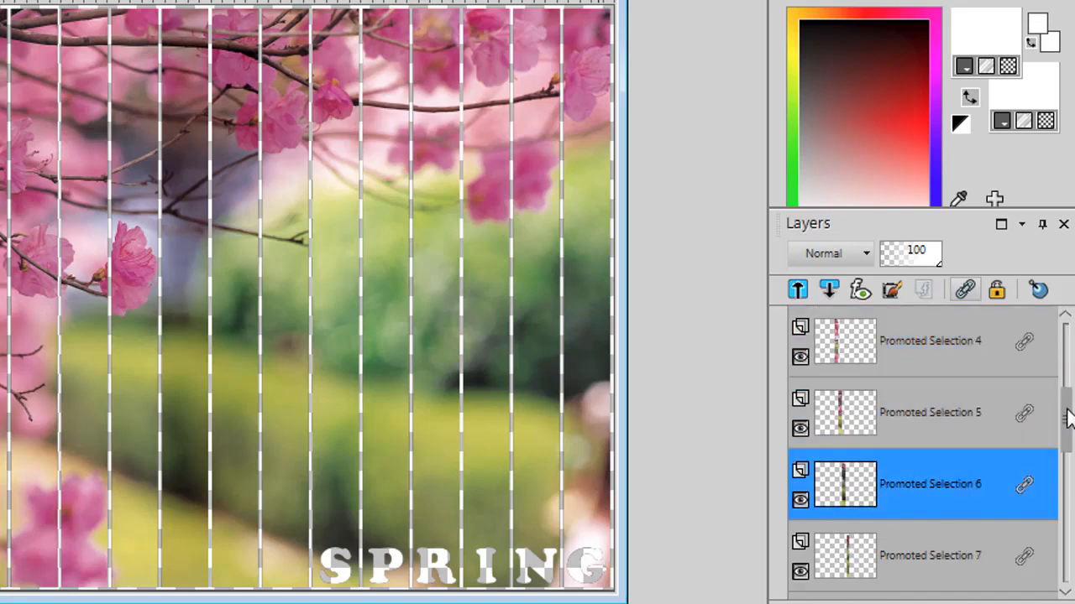
left_click(848, 424)
key("alt+a")
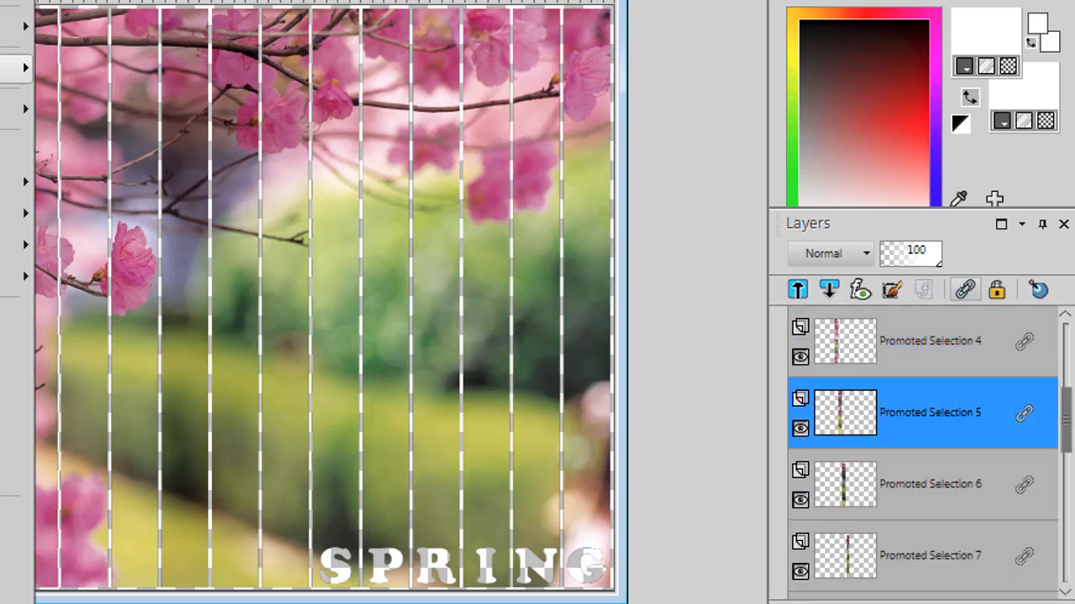
mouse_move(17, 68)
left_click(126, 69)
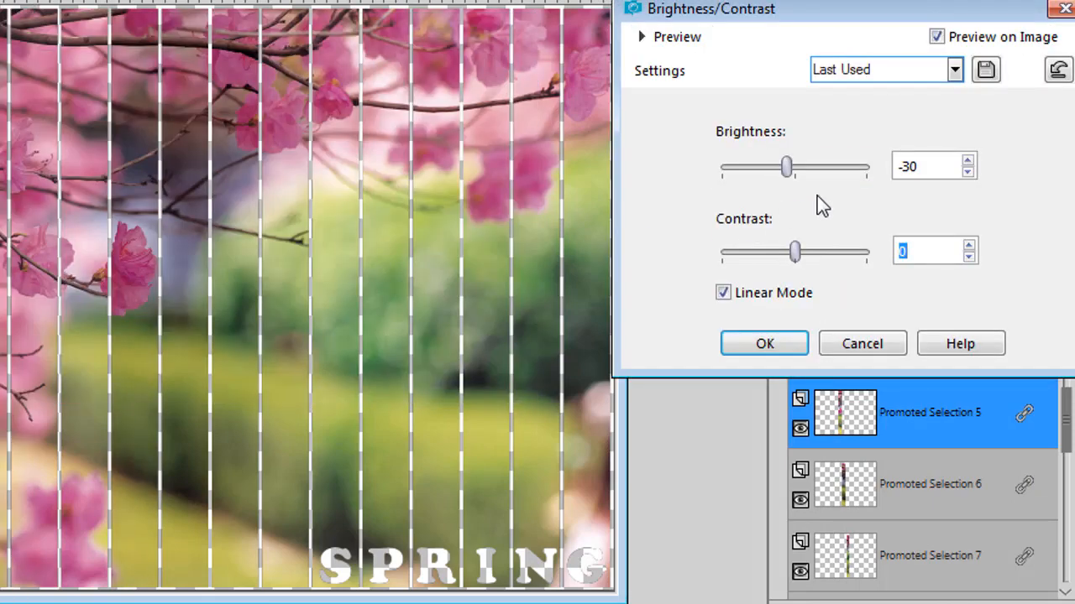
type("4")
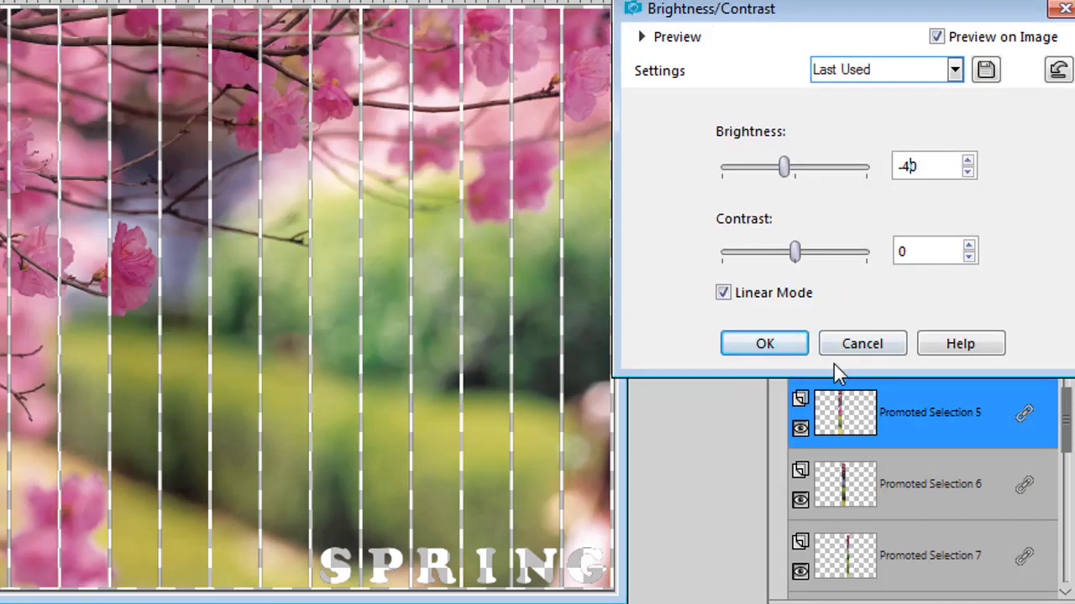
left_click(779, 346)
Darken the Promoted Selection 4 slat layer with a Brightness/Contrast brightness of -50, keeping contrast at 0
left_click(897, 359)
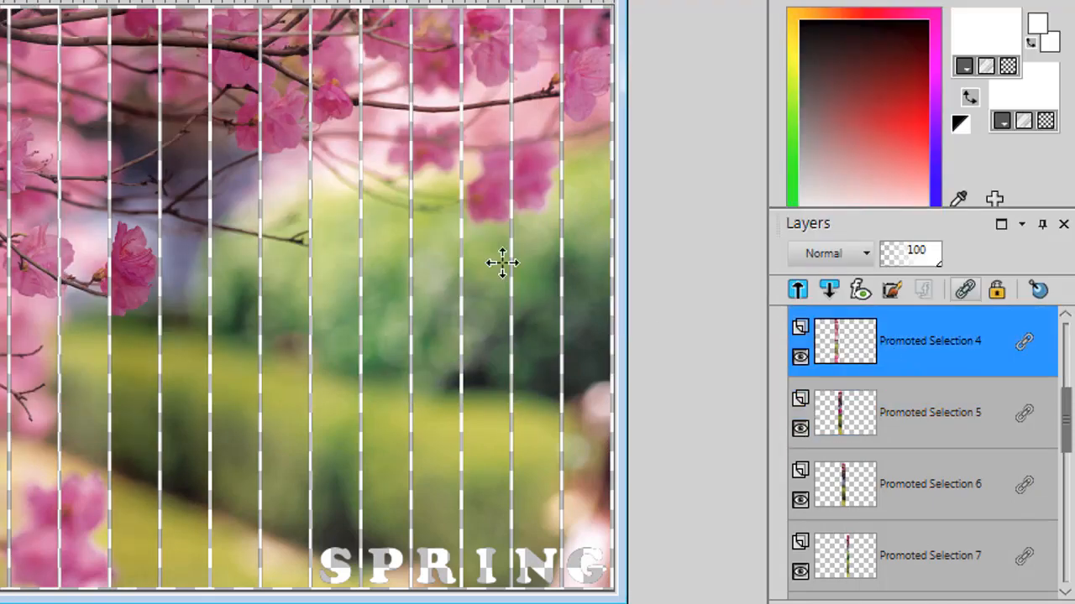
mouse_move(15, 68)
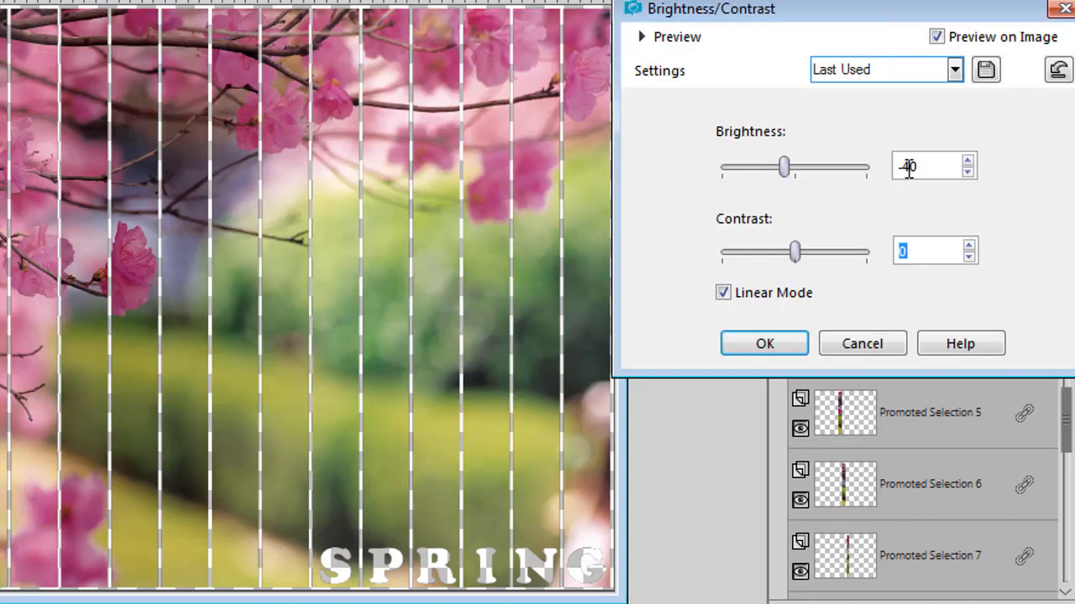
type("-50")
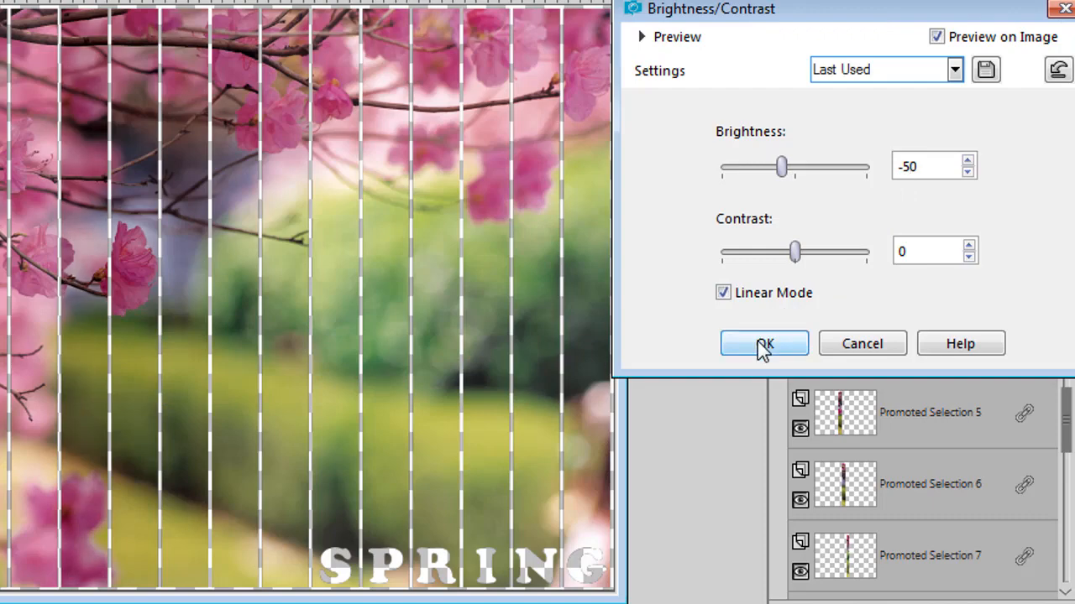
left_click(760, 345)
Apply Brightness/Contrast with brightness -60 to the Promoted Selection 3 slat layer
scroll(1016, 361, "up", 3)
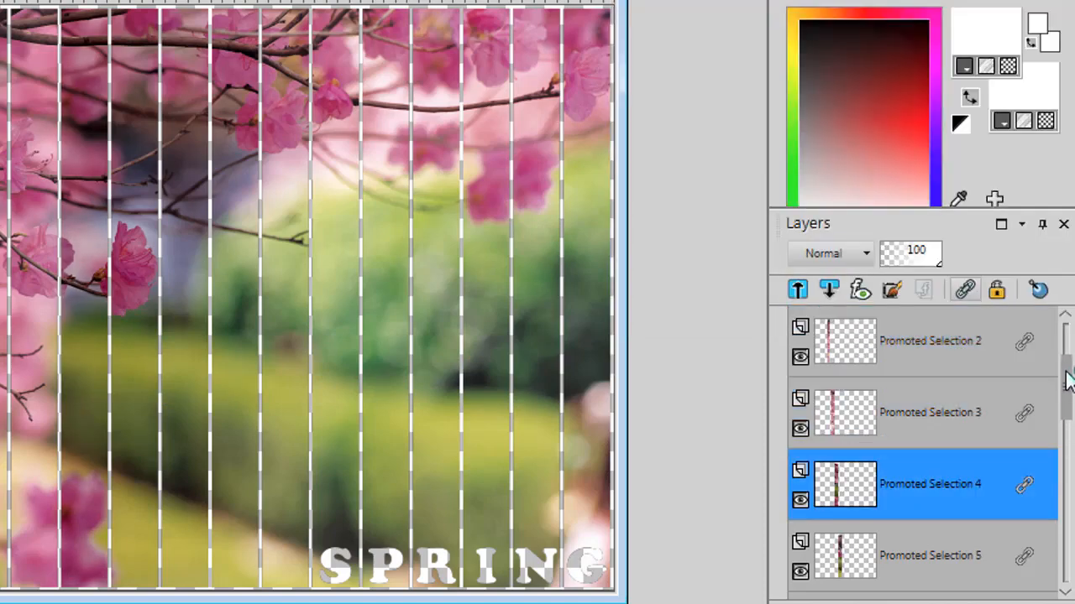
left_click(848, 487)
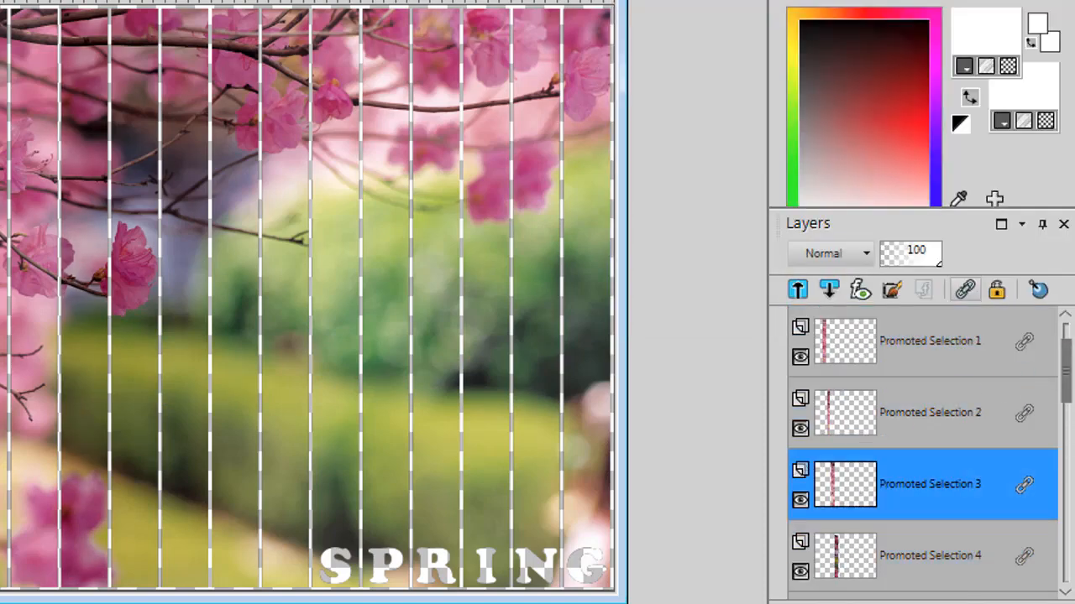
key("alt+a")
mouse_move(16, 67)
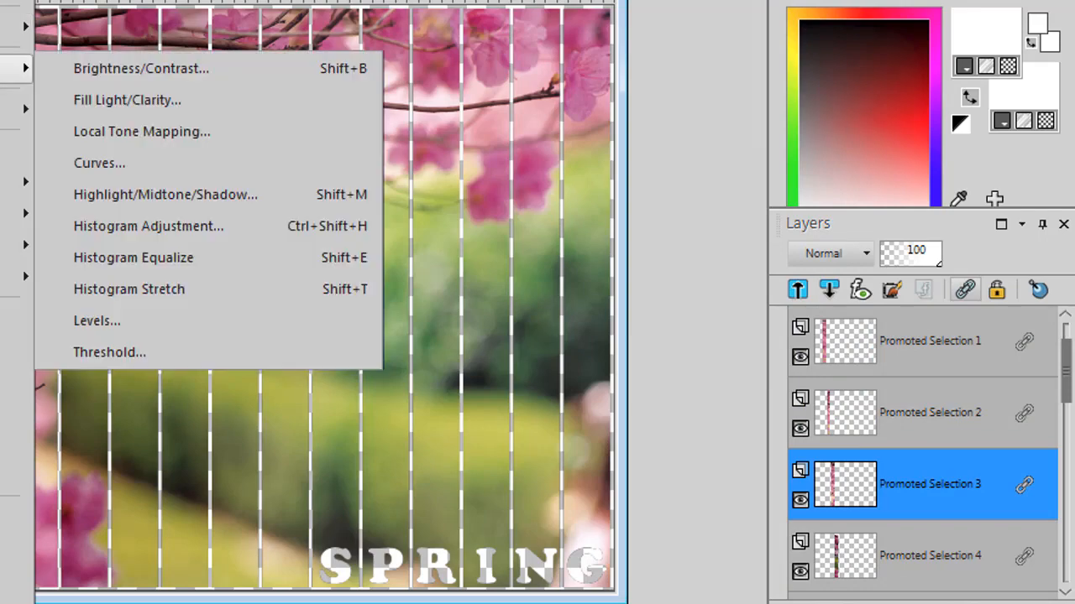
left_click(62, 65)
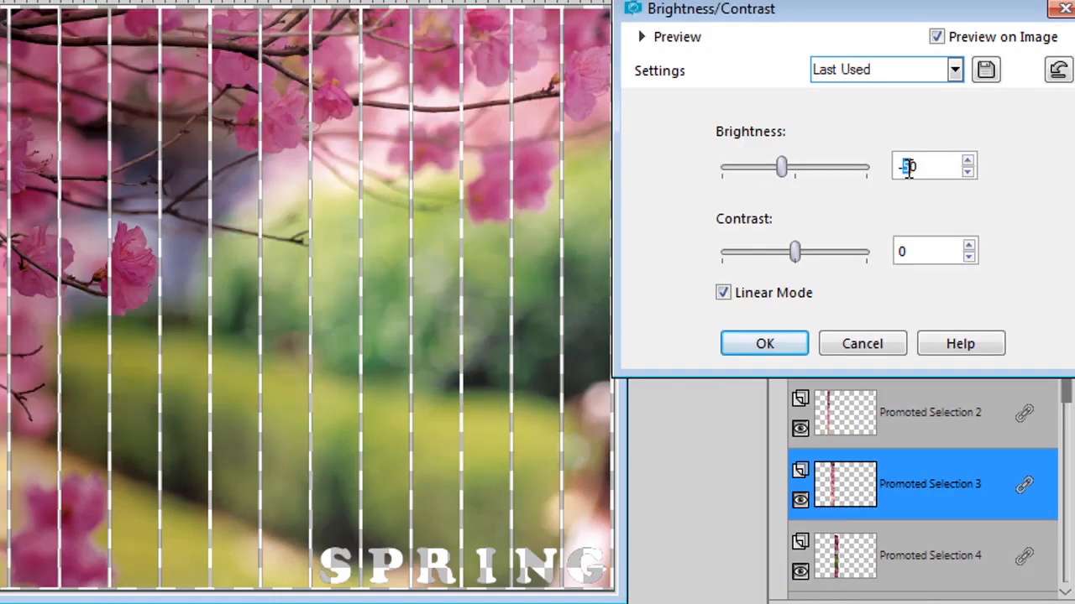
type("6")
left_click(760, 346)
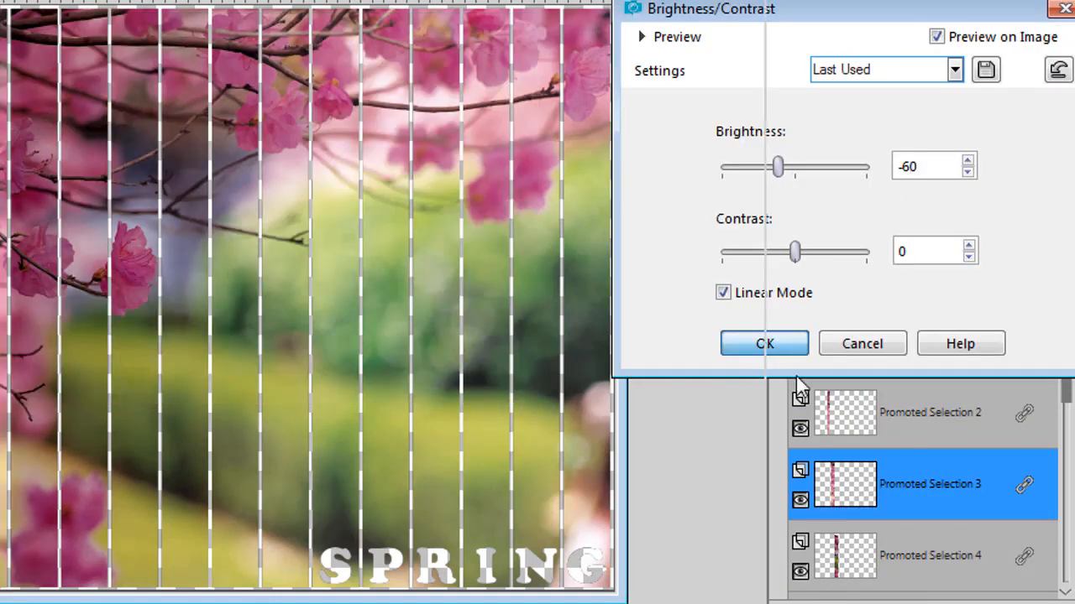
Darken the Promoted Selection 2 slat layer by applying Brightness/Contrast with brightness -70
left_click(856, 424)
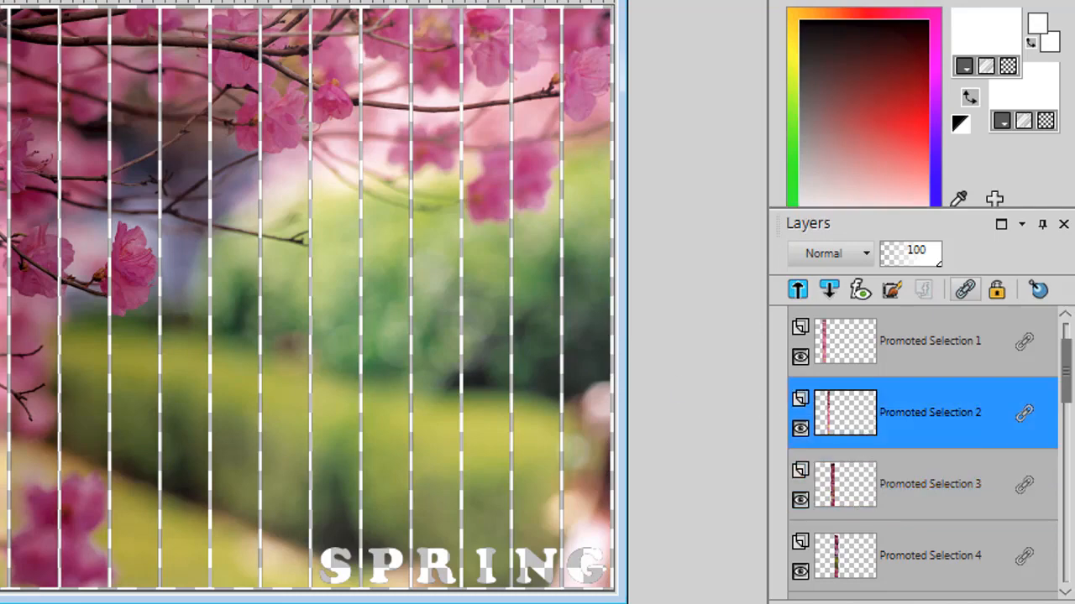
mouse_move(16, 68)
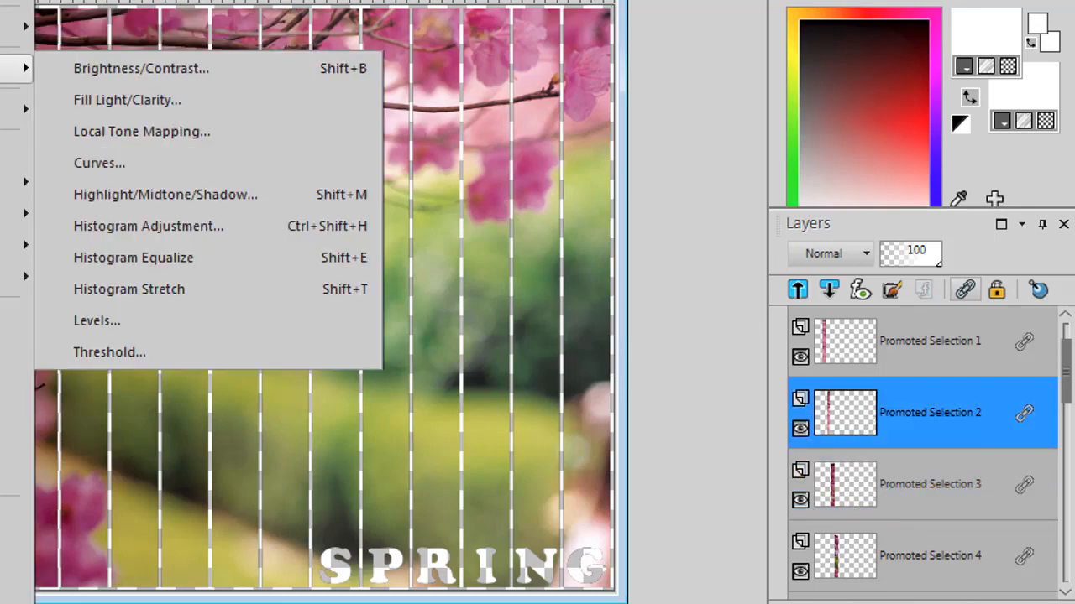
left_click(88, 68)
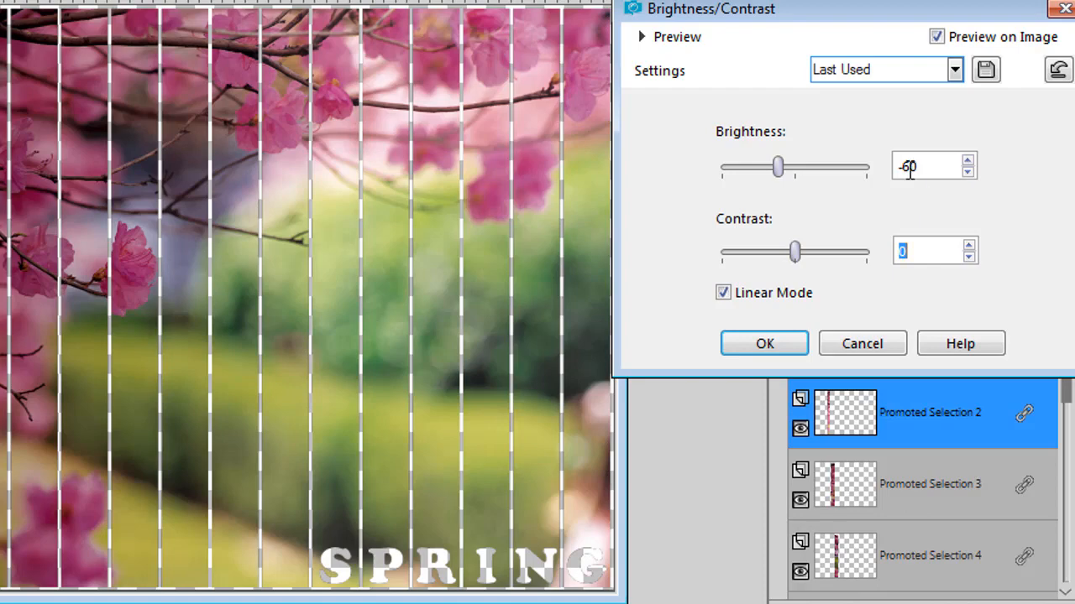
type("7")
left_click(764, 343)
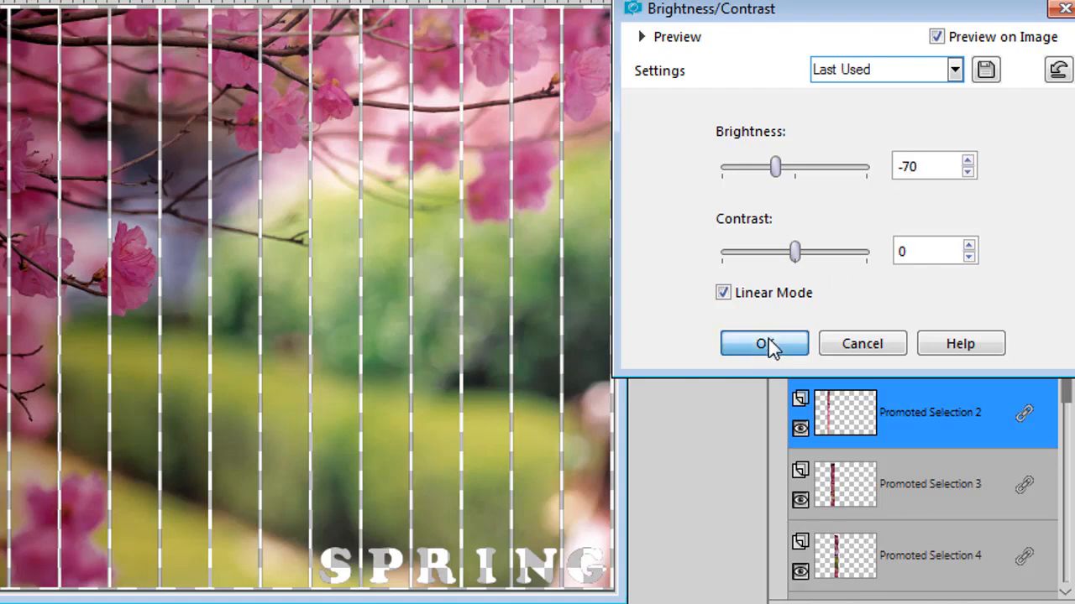
Apply Brightness/Contrast to the Promoted Selection 1 slat layer with brightness -80 and contrast 0
scroll(876, 403, "up", 1)
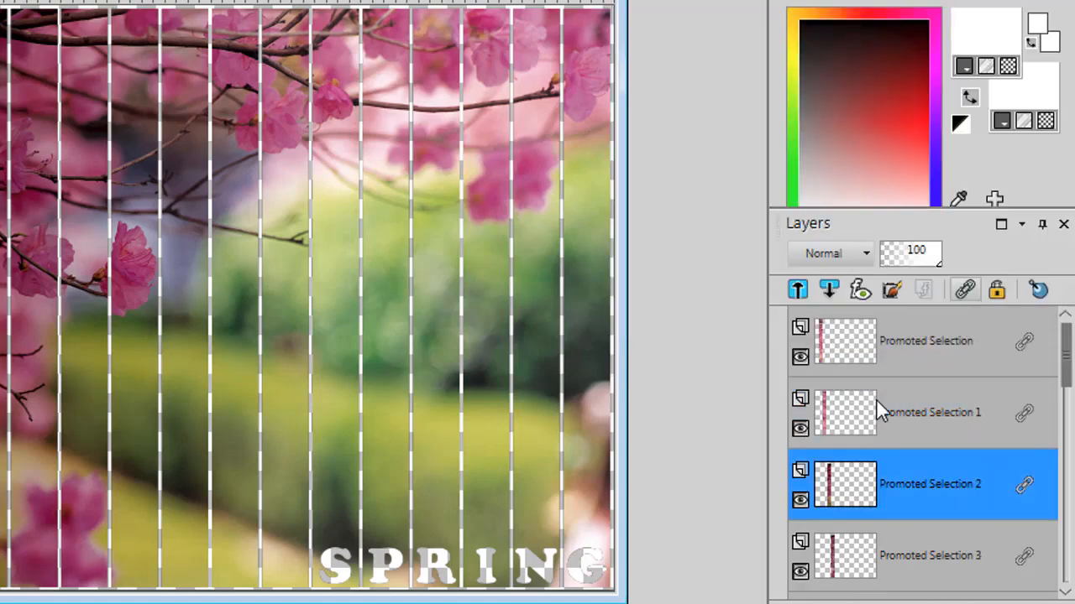
left_click(848, 418)
key("alt+a")
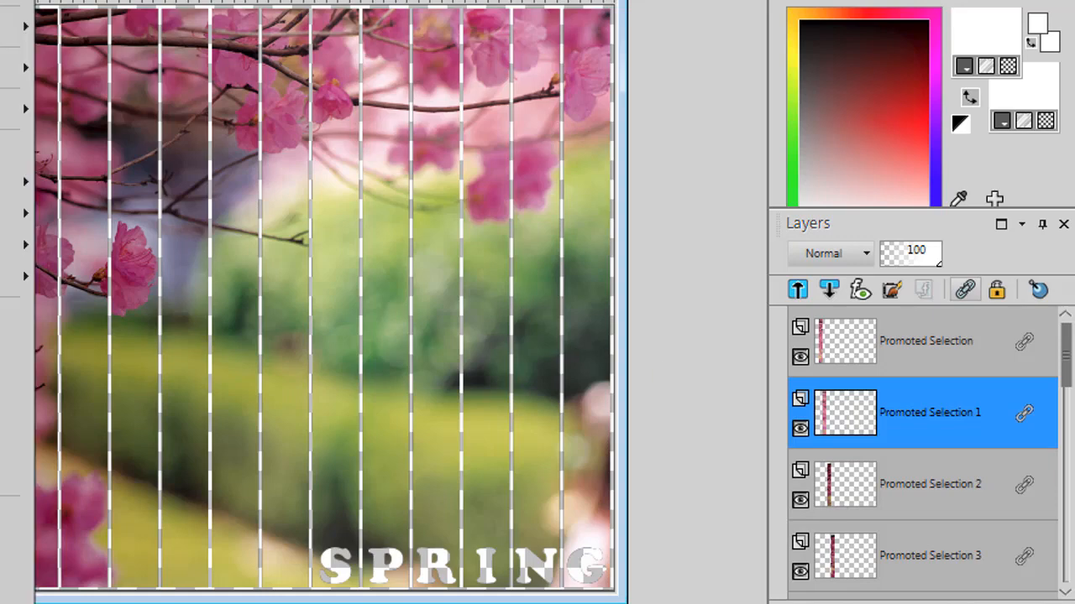
mouse_move(17, 68)
left_click(84, 69)
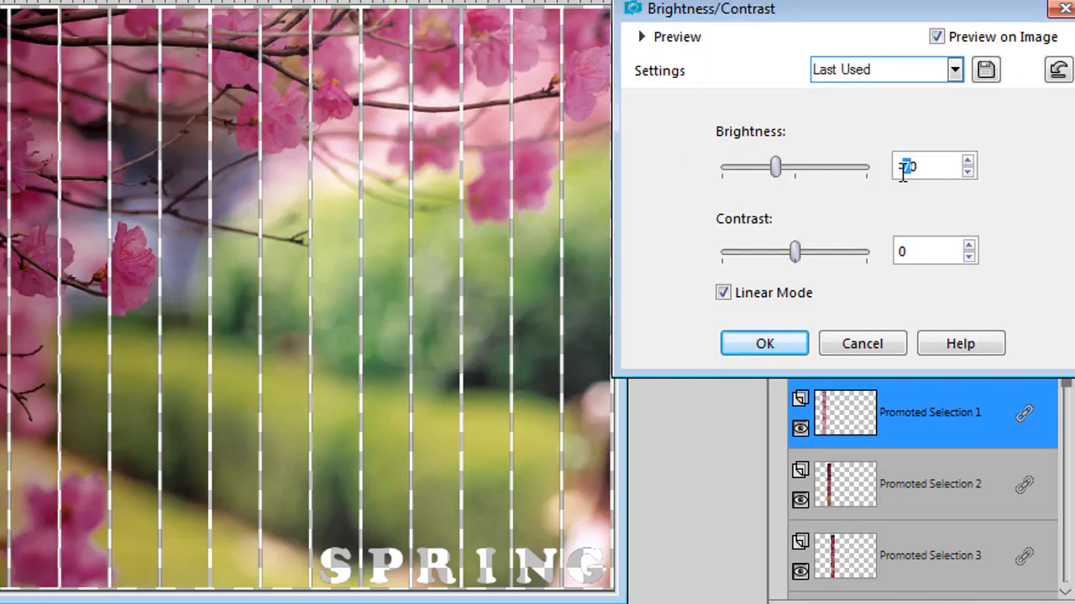
type("8")
left_click(764, 343)
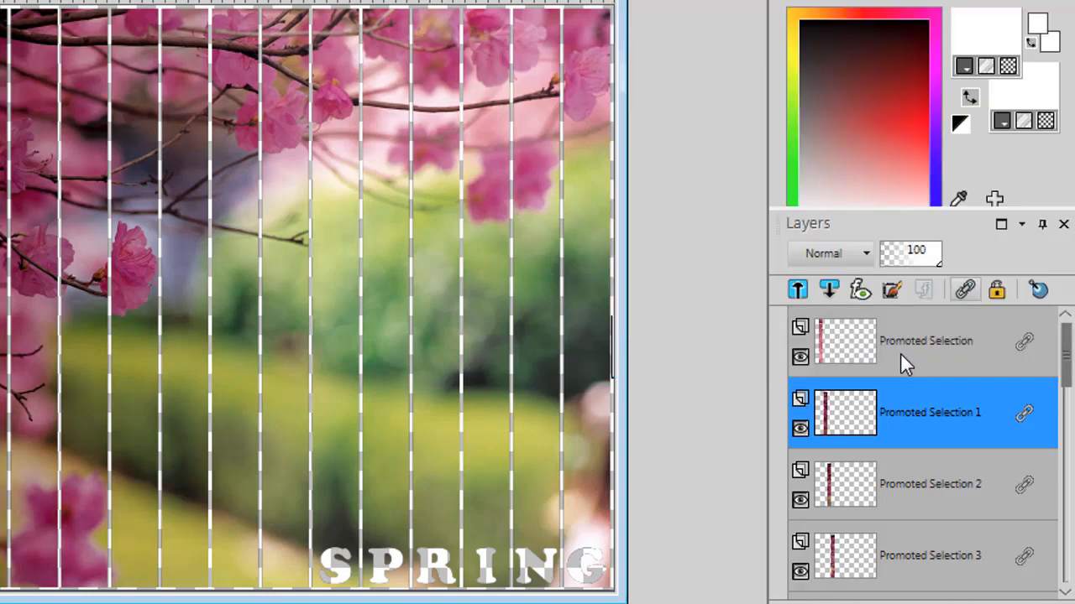
Darken the unnumbered Promoted Selection slat layer by applying Brightness/Contrast with brightness -90
left_click(899, 354)
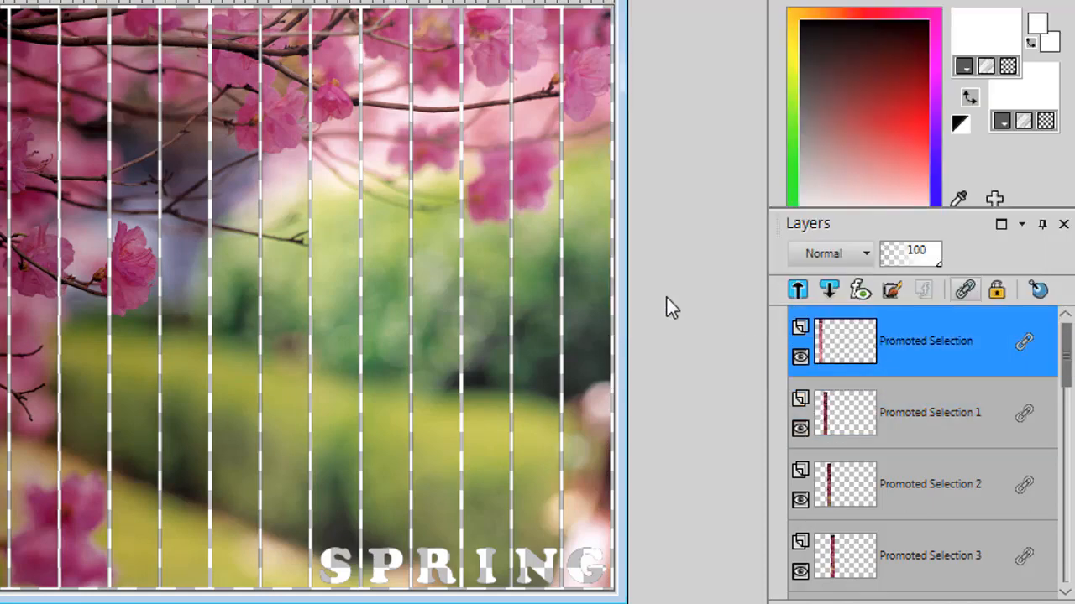
key("alt+a")
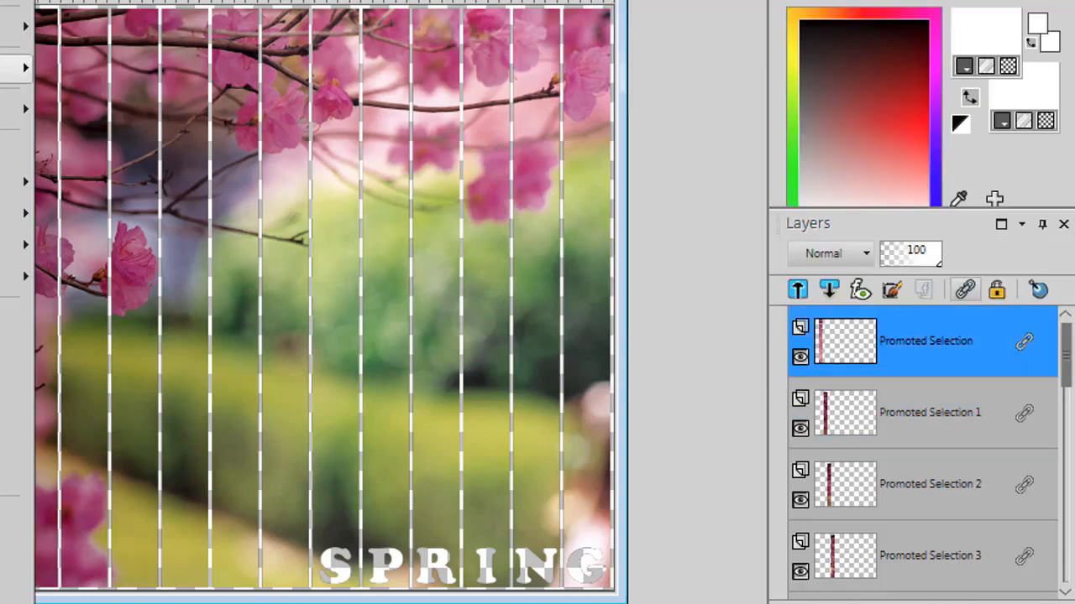
mouse_move(21, 68)
key("Return")
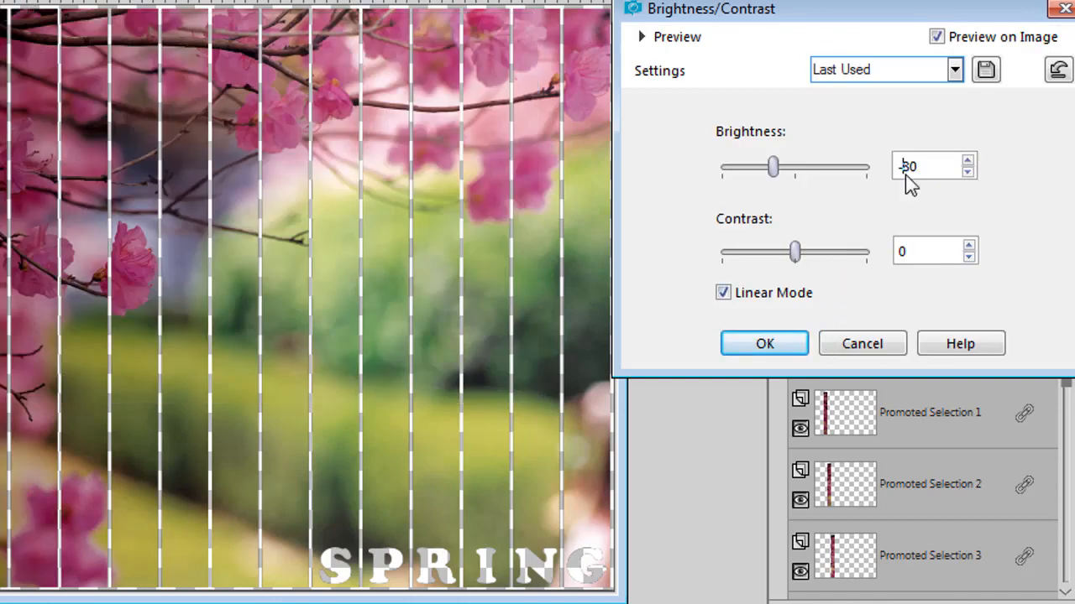
left_click(784, 343)
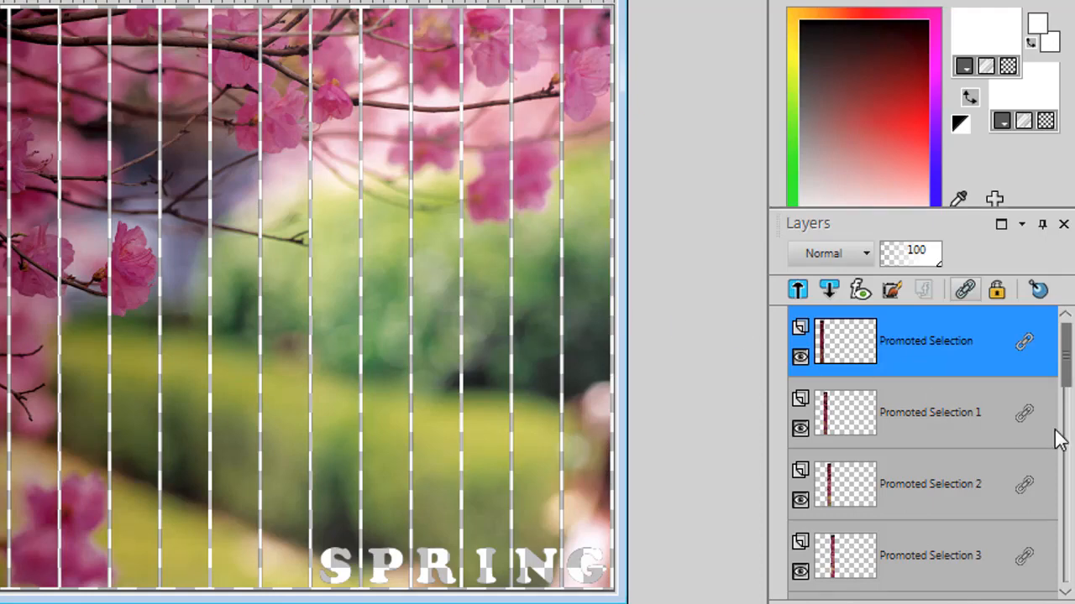
Apply Brightness/Contrast with brightness -100 to the Group - Raster 1 layer at the end of the layer stack
scroll(1056, 436, "down", 10)
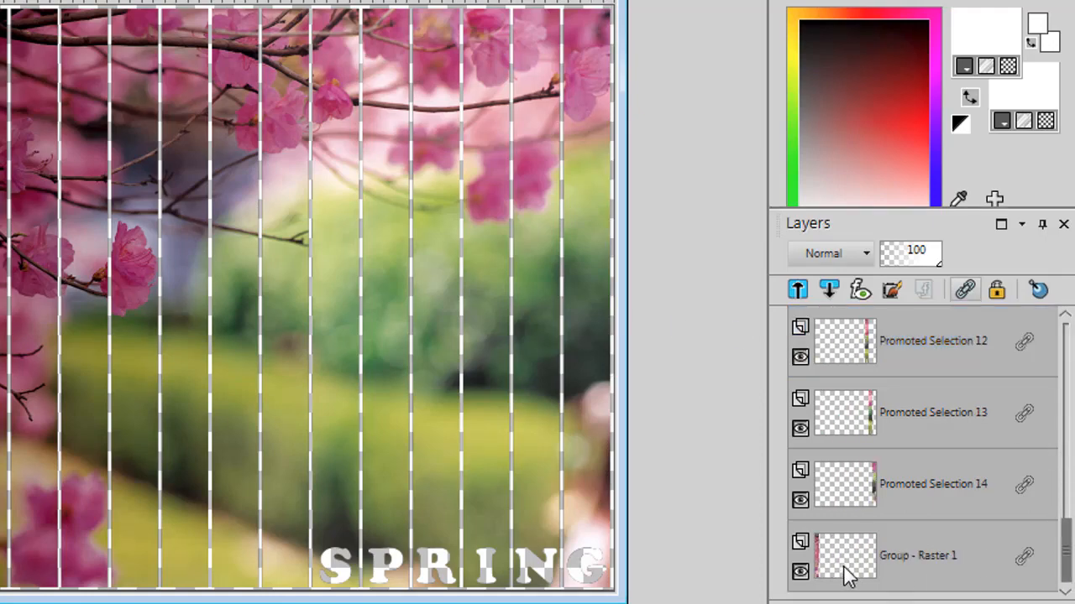
left_click(848, 575)
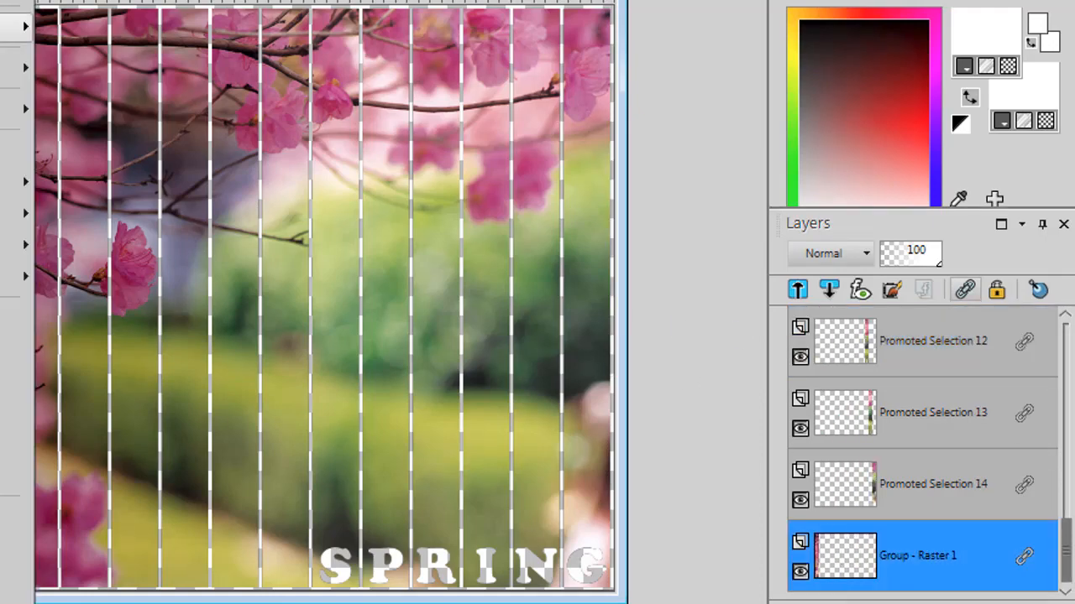
left_click(62, 70)
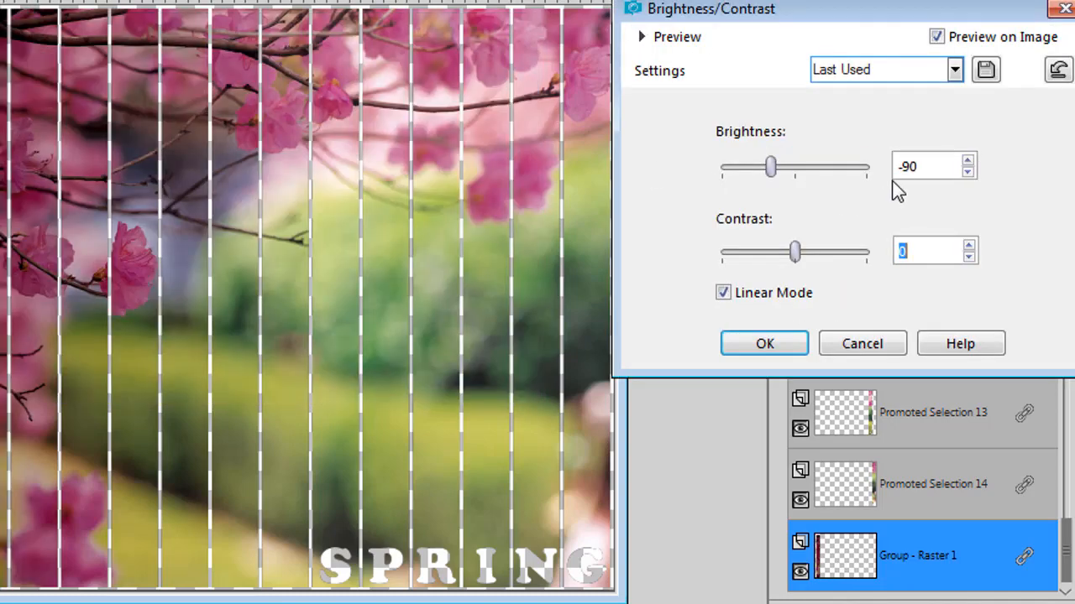
type("-100")
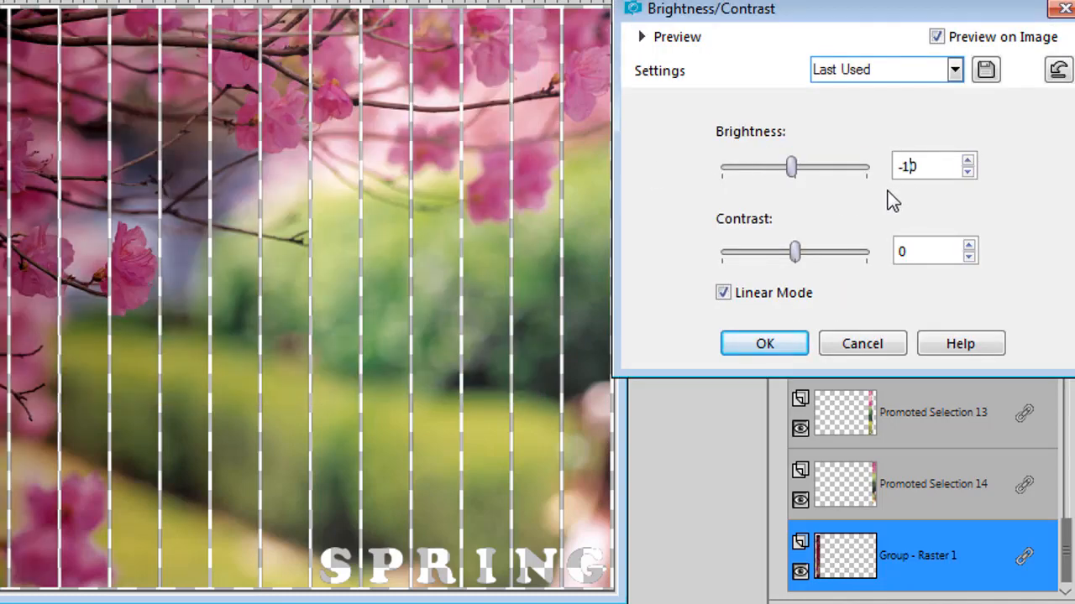
left_click(747, 345)
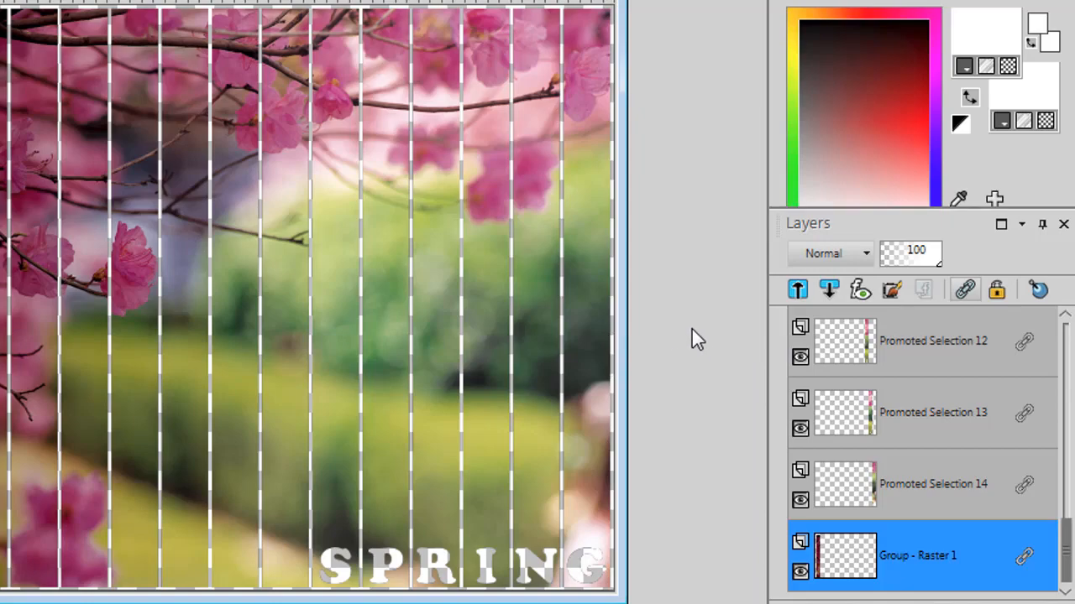